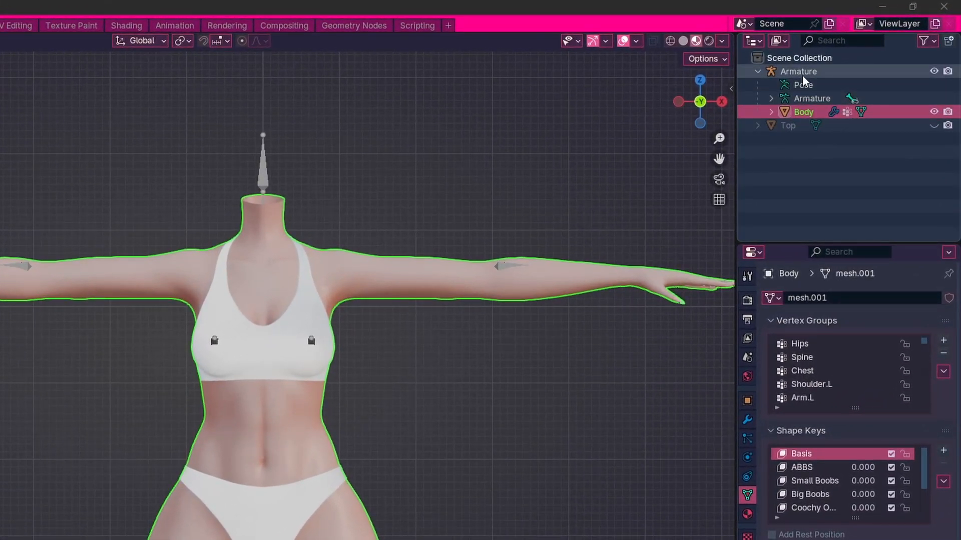
Step: Duplicate the Armature together with its Body mesh, keeping the copies in place
{"action": "left_click", "coordinate": [811, 64]}
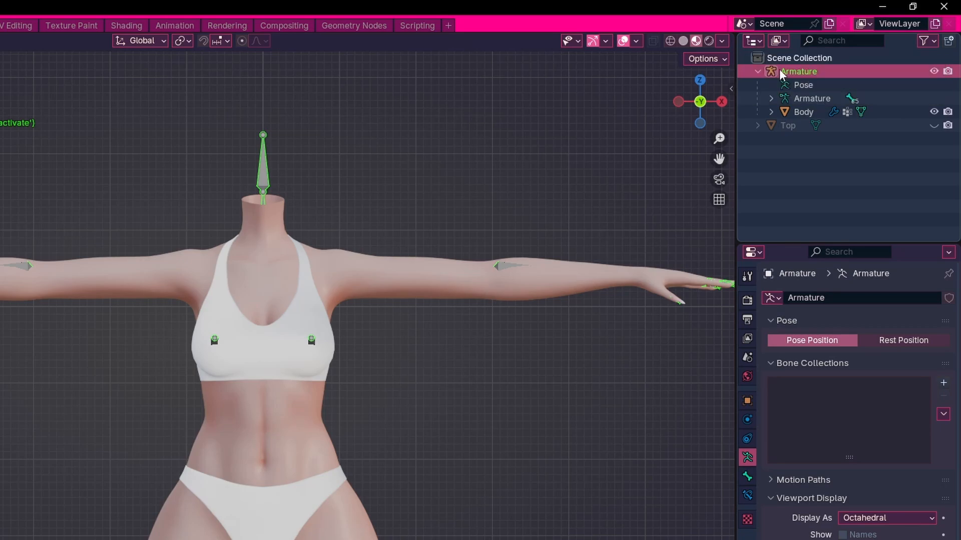
{"action": "left_click", "coordinate": [802, 111], "text": "shift"}
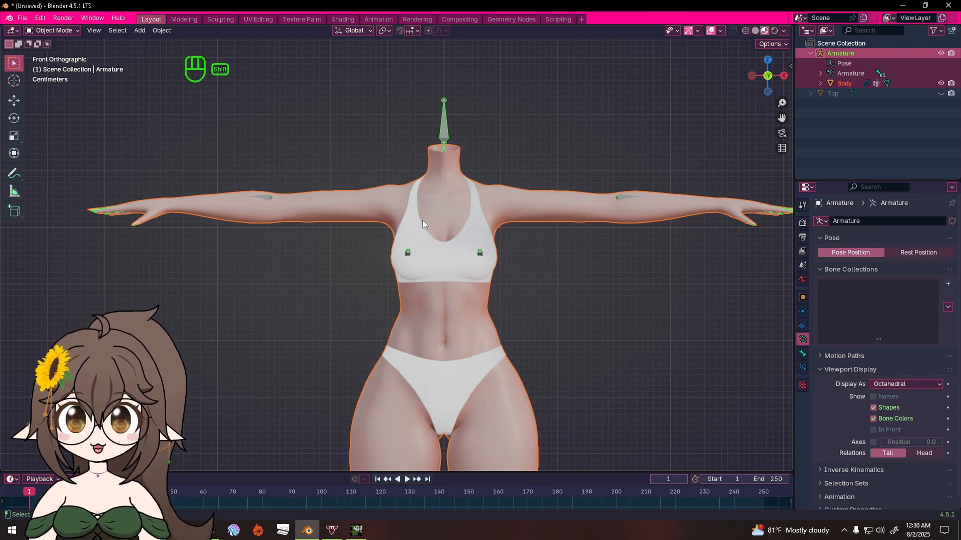
{"action": "key", "text": "shift+d"}
{"action": "right_click", "coordinate": [592, 196]}
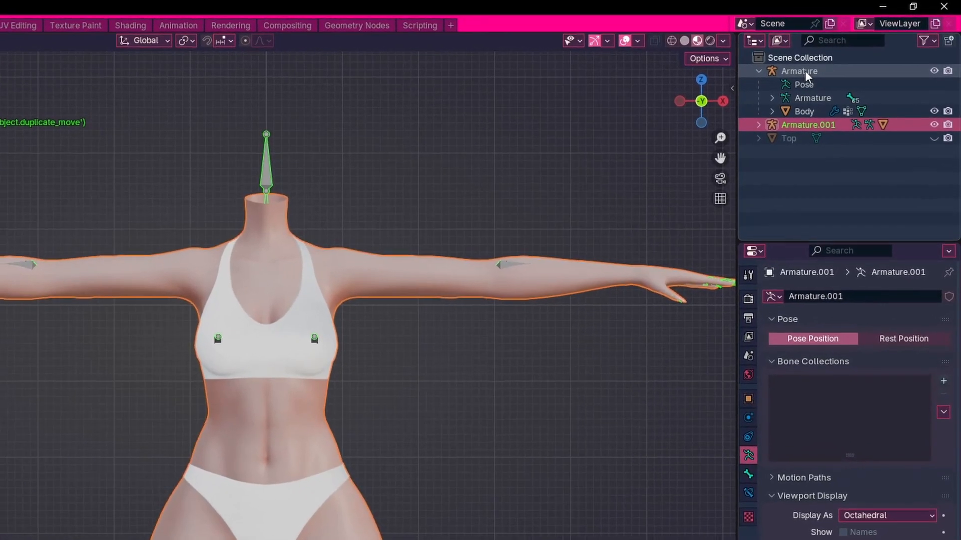
Step: Hide the original Armature and its Body mesh
{"action": "left_click", "coordinate": [805, 73]}
{"action": "left_click", "coordinate": [804, 111], "text": "shift"}
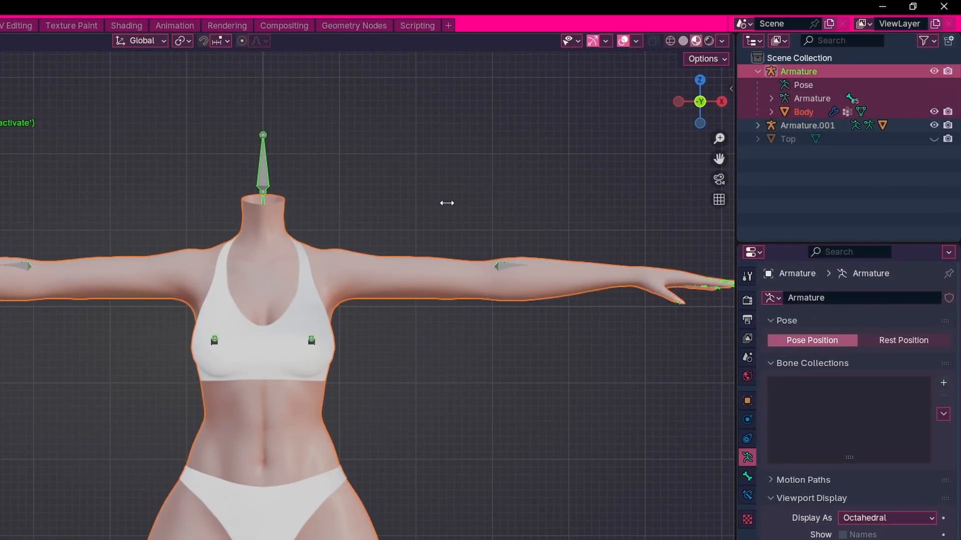
{"action": "key", "text": "h"}
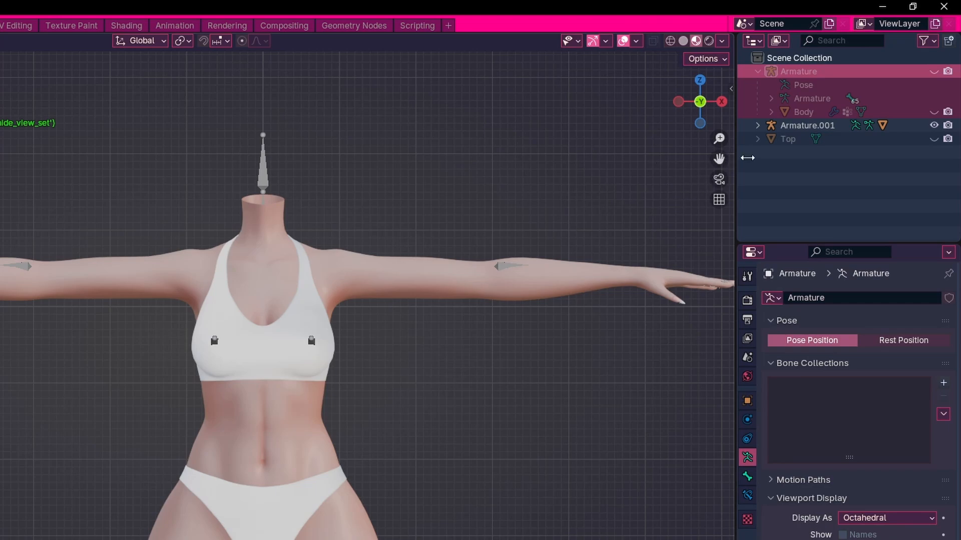
Step: Rename the armature data under the duplicated Armature.001 object to "Dupe Arma"
{"action": "left_click", "coordinate": [757, 126]}
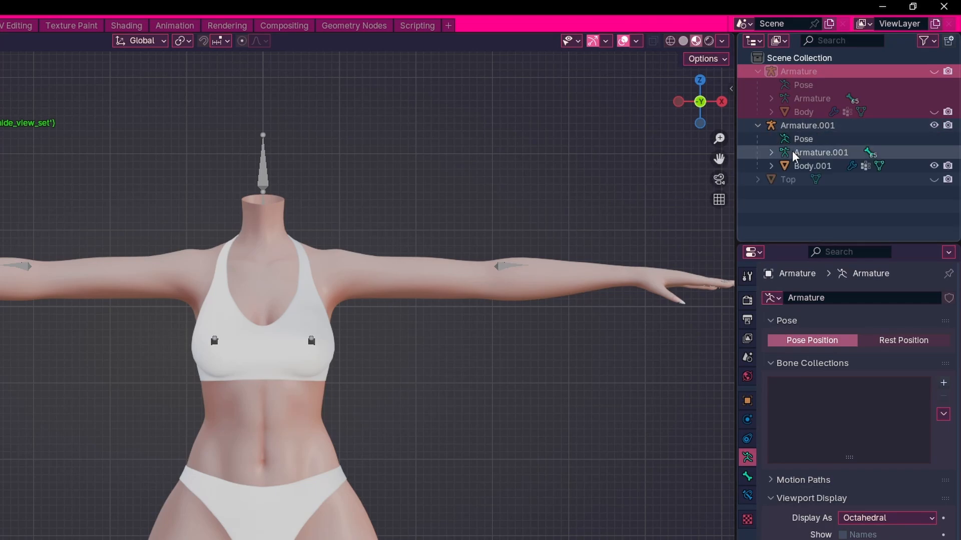
{"action": "left_click", "coordinate": [801, 126]}
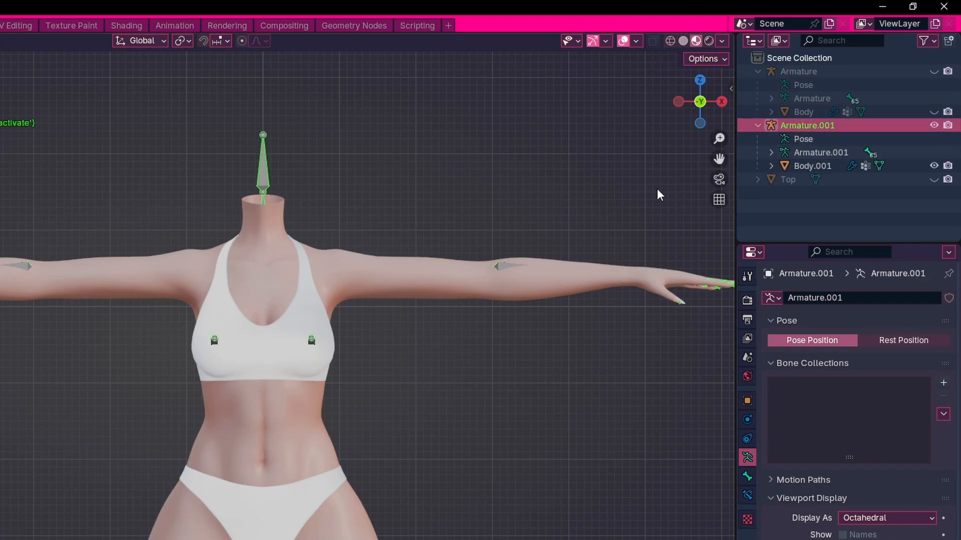
{"action": "double_click", "coordinate": [809, 151]}
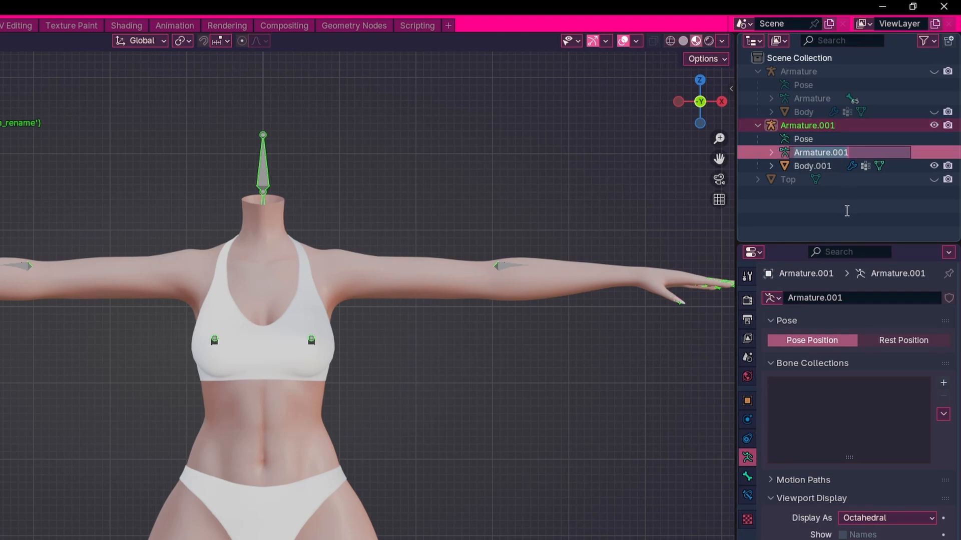
{"action": "type", "text": "Dupe Body"}
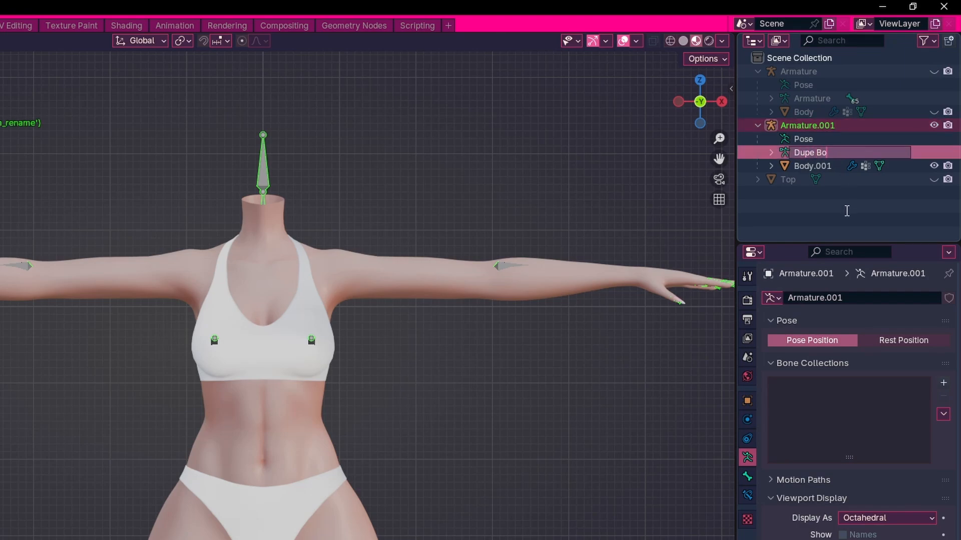
{"action": "key", "text": "BackSpace"}
{"action": "key", "text": "BackSpace"}
{"action": "key", "text": "BackSpace"}
{"action": "key", "text": "BackSpace"}
{"action": "type", "text": "Arma"}
{"action": "key", "text": "Return"}
Step: Rename the duplicated body mesh to "Dupe Body"
{"action": "double_click", "coordinate": [839, 167]}
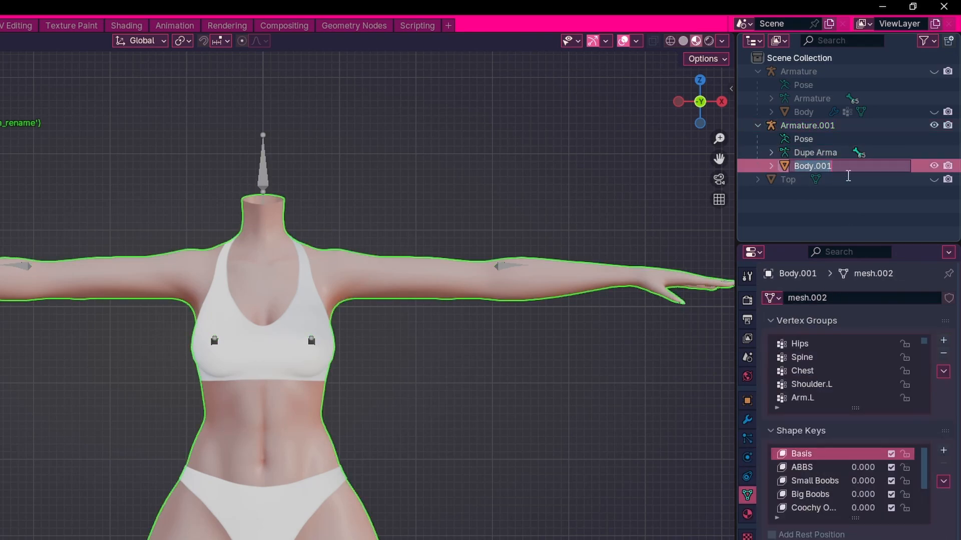
{"action": "type", "text": "Dupe Body"}
{"action": "key", "text": "Return"}
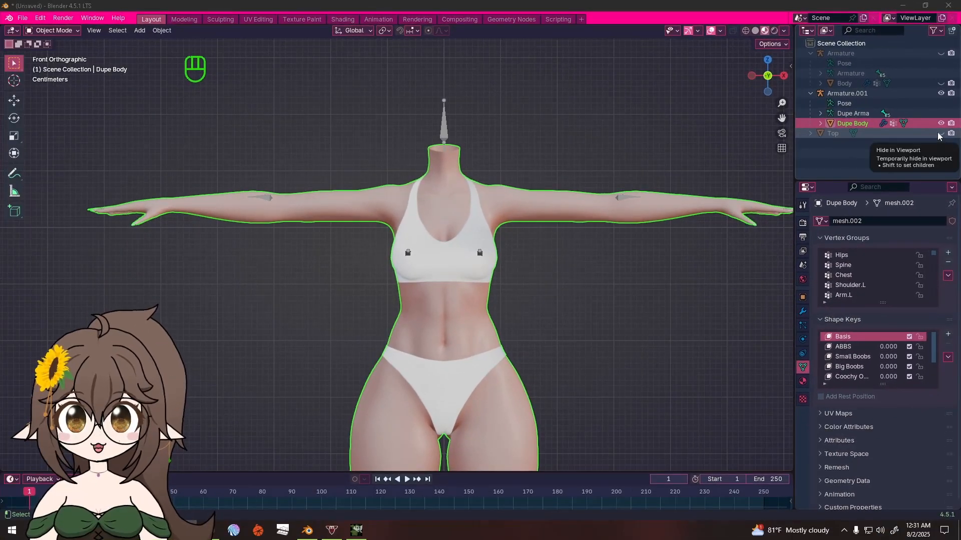
Step: Unhide the Top garment so it shows over the duplicated body
{"action": "left_click", "coordinate": [940, 134]}
{"action": "middle_click_drag", "start_coordinate": [483, 265], "coordinate": [503, 215]}
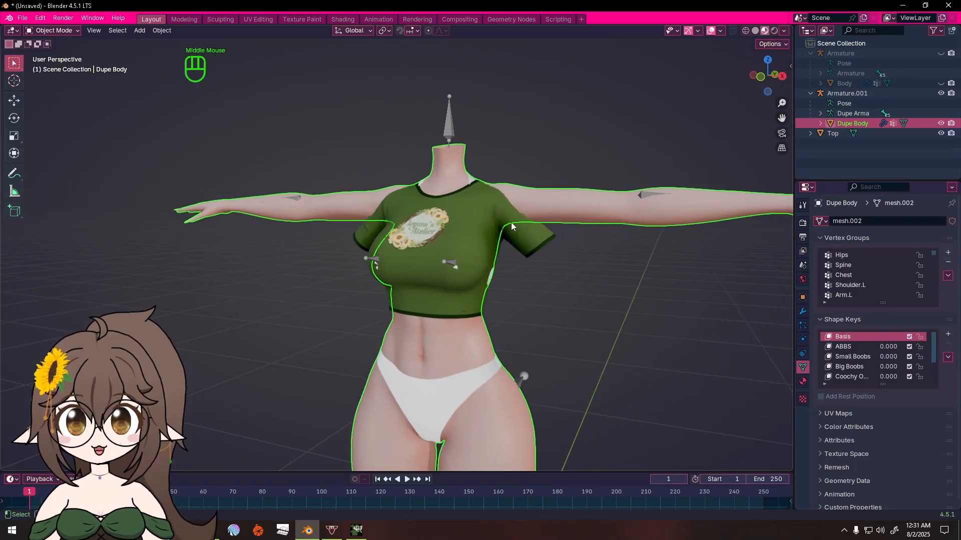
{"action": "middle_click_drag", "start_coordinate": [512, 226], "coordinate": [475, 200]}
Step: Set the duplicated armature to display In Front so its bones show through the meshes
{"action": "left_click", "coordinate": [423, 137]}
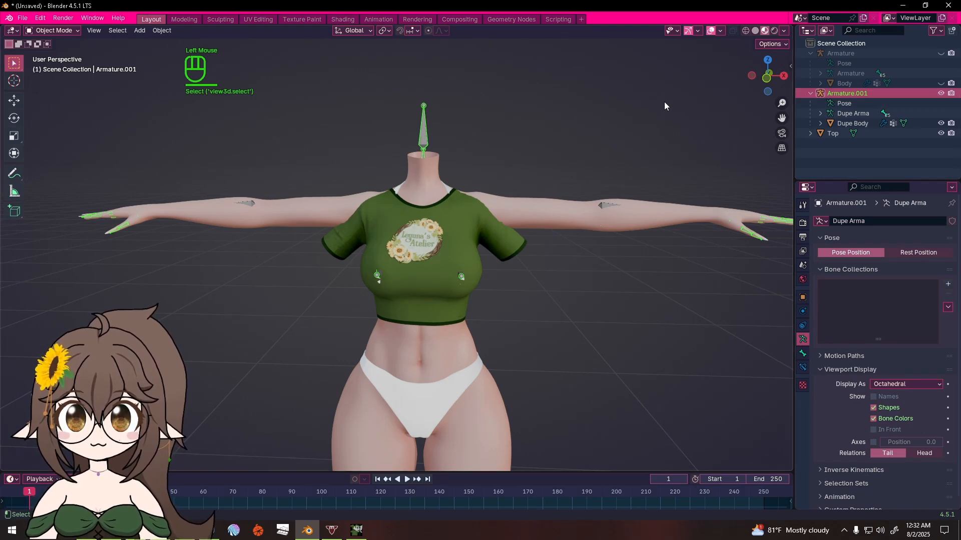
{"action": "left_click", "coordinate": [731, 32]}
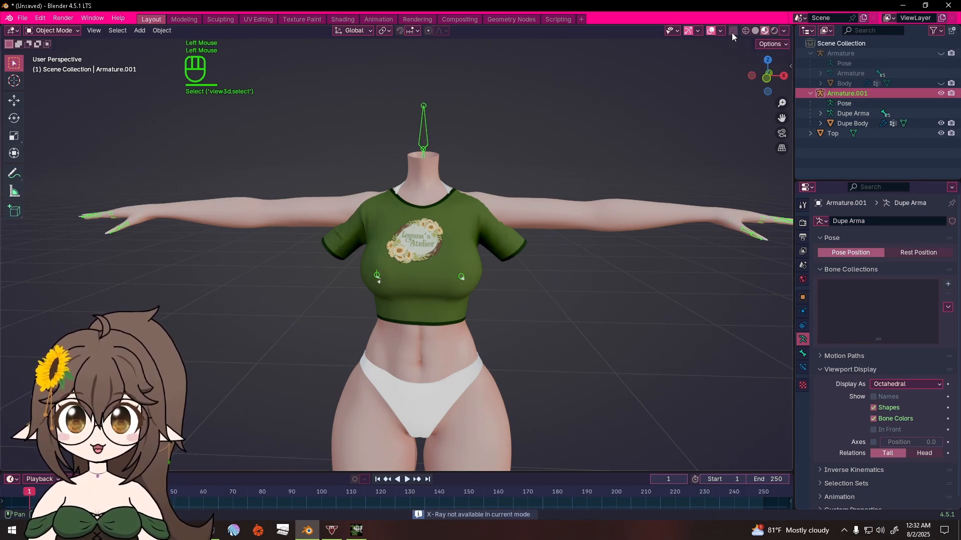
{"action": "left_click", "coordinate": [731, 32]}
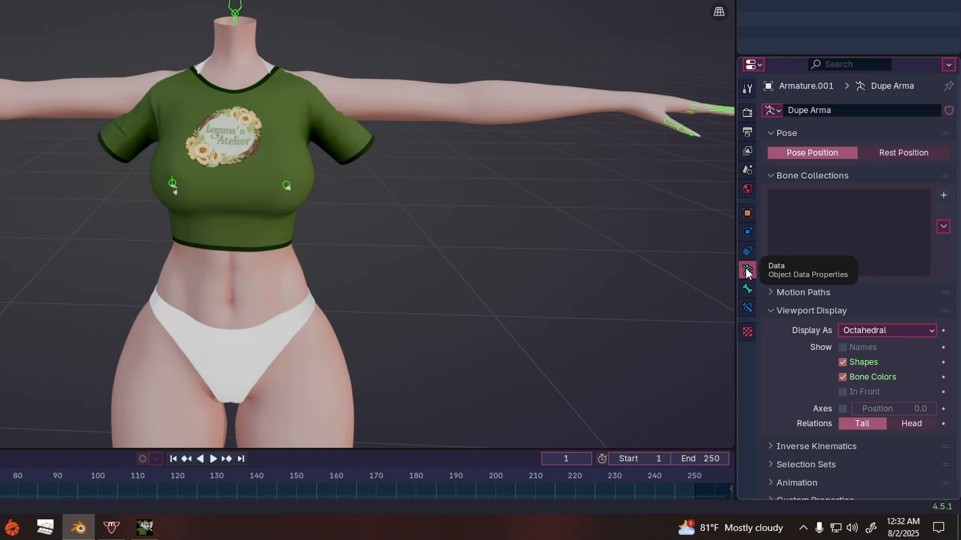
{"action": "left_click", "coordinate": [770, 312]}
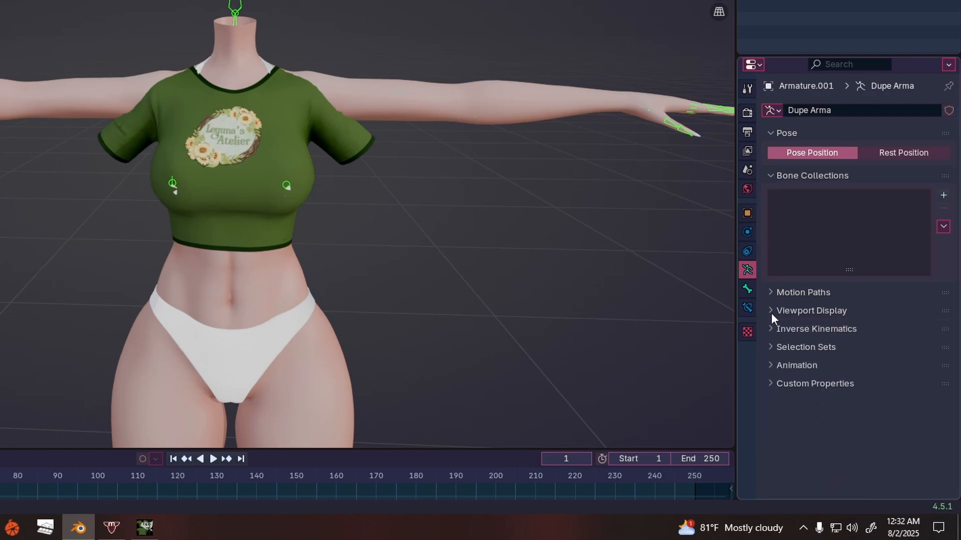
{"action": "left_click", "coordinate": [770, 312]}
{"action": "left_click", "coordinate": [842, 392]}
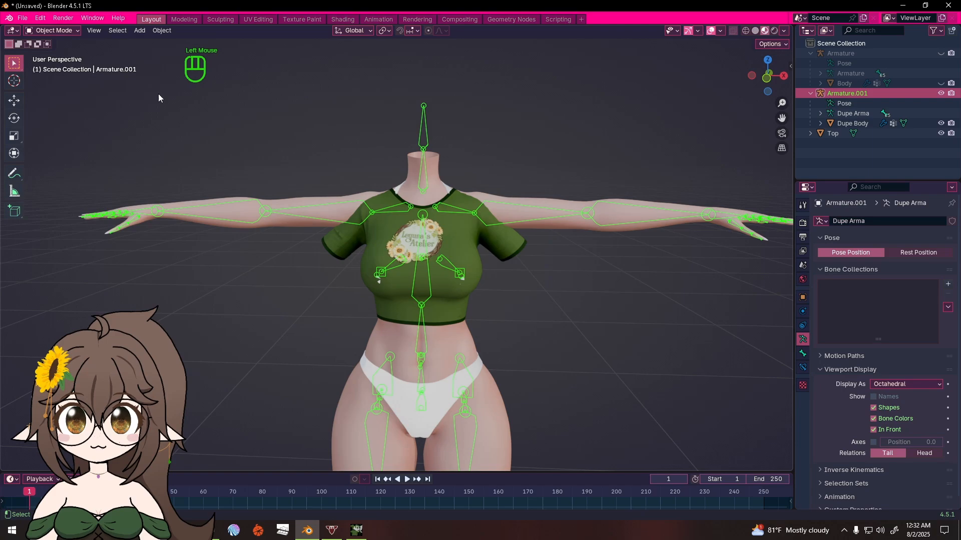
Step: Put the duplicated armature in Pose Mode, select the Arm.L bone and enable X-axis mirroring
{"action": "left_click", "coordinate": [61, 33]}
{"action": "left_click", "coordinate": [48, 60]}
{"action": "left_click", "coordinate": [506, 215]}
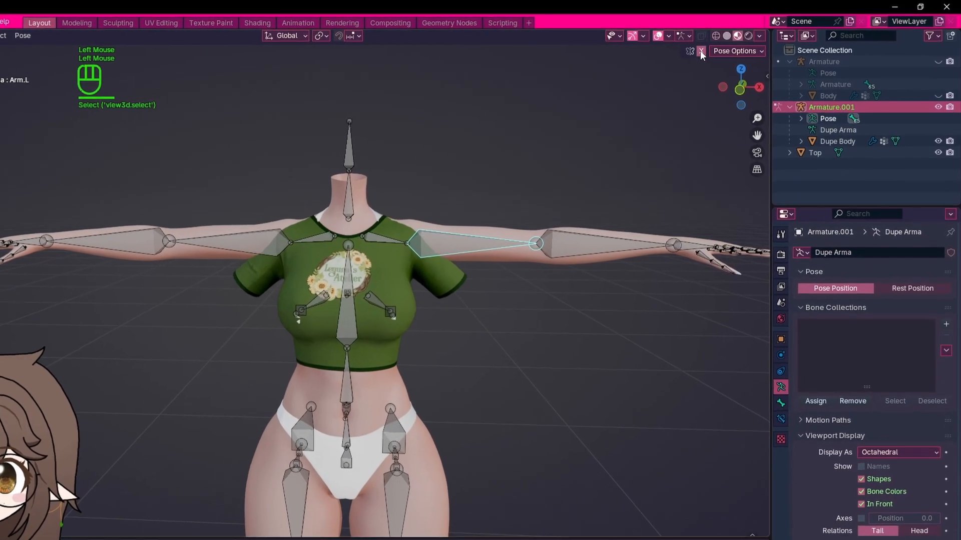
{"action": "left_click", "coordinate": [701, 51]}
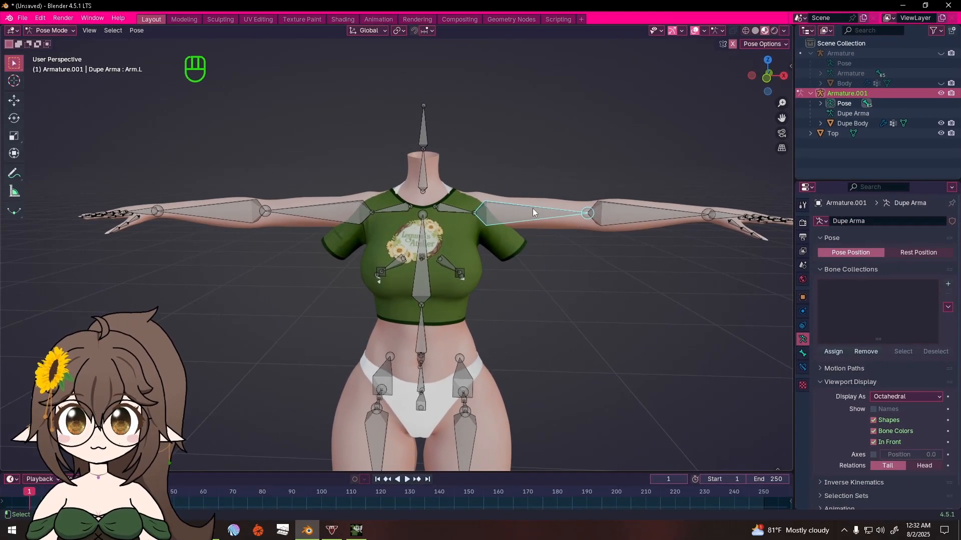
Step: Rotate the Arm.L bone about 42° around global Y to lower the arms along the Top's sleeves
{"action": "left_click", "coordinate": [509, 214]}
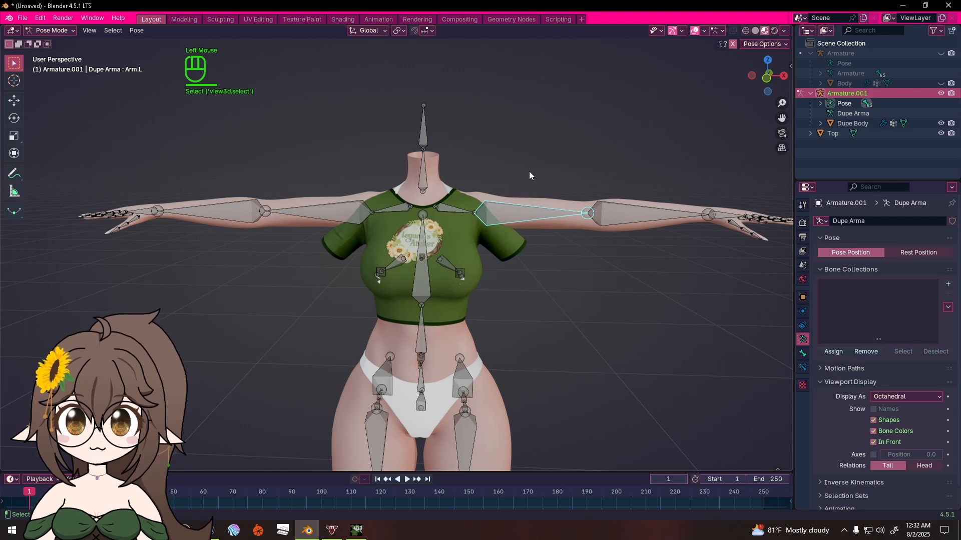
{"action": "key", "text": "r"}
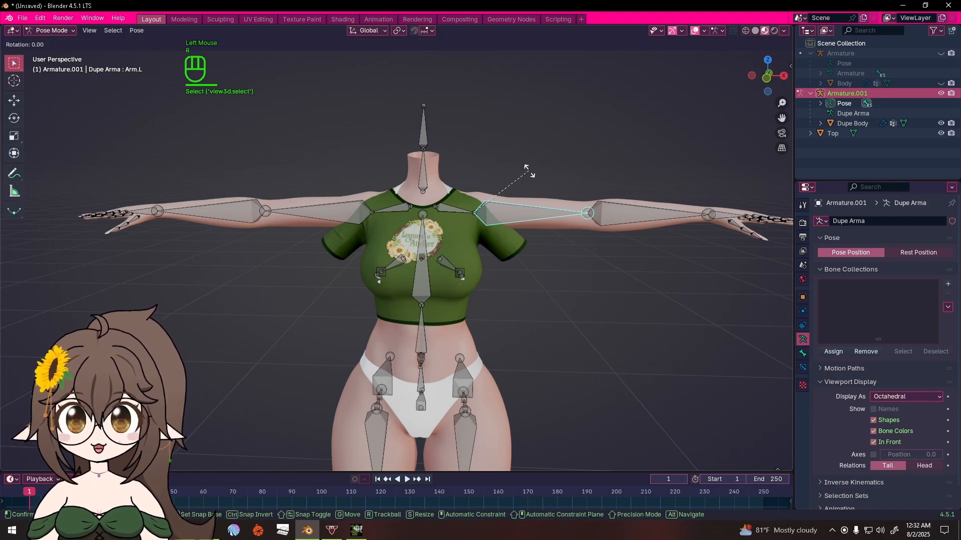
{"action": "key", "text": "y"}
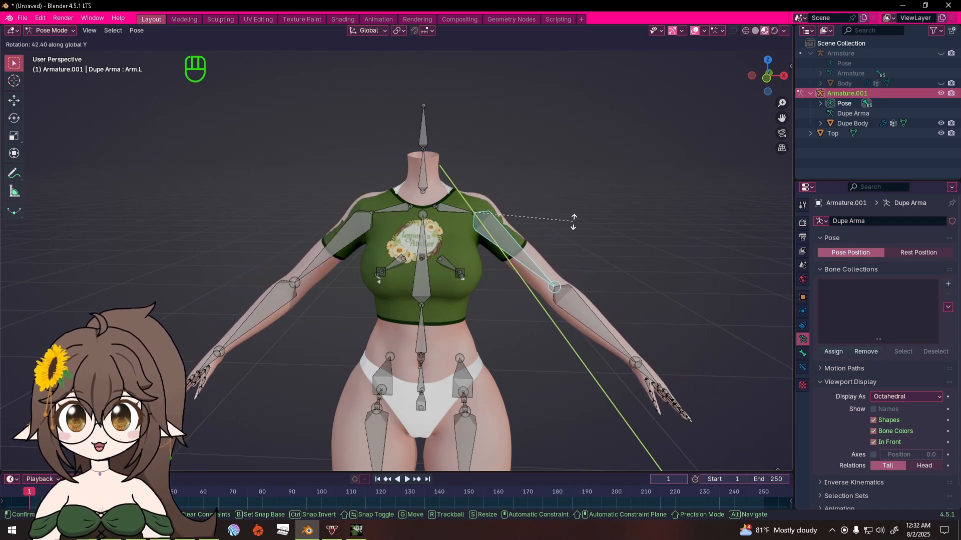
{"action": "left_click", "coordinate": [572, 220]}
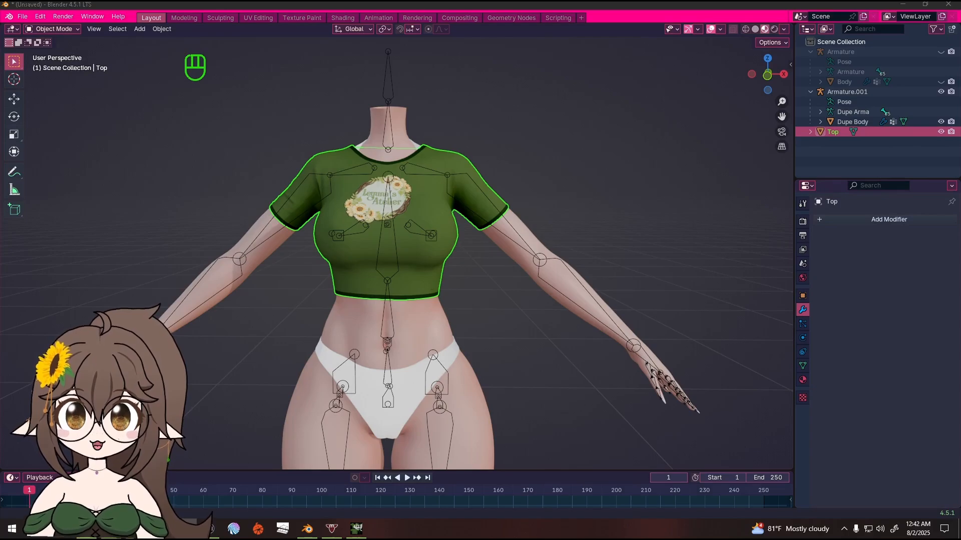
Step: Hide the Top garment to expose the posed duplicate body
{"action": "middle_click_drag", "start_coordinate": [526, 151], "coordinate": [680, 110]}
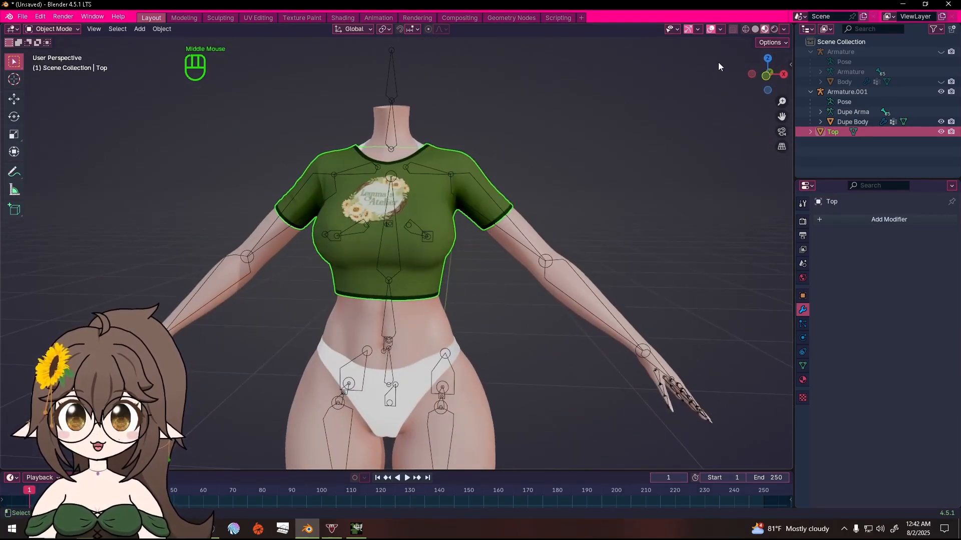
{"action": "middle_click_drag", "start_coordinate": [503, 206], "coordinate": [521, 179]}
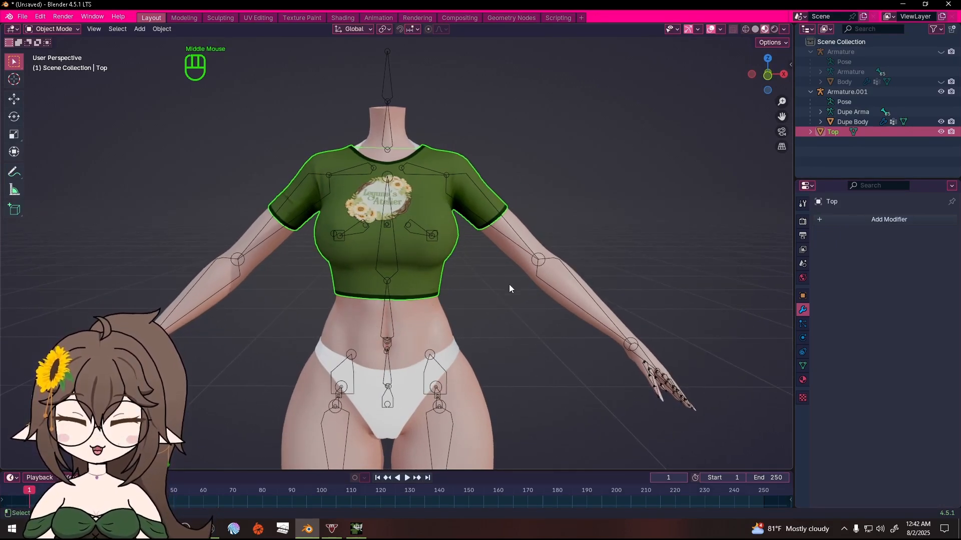
{"action": "mouse_move", "coordinate": [343, 310]}
{"action": "middle_mouse_down"}
{"action": "mouse_move", "coordinate": [440, 315]}
{"action": "mouse_move", "coordinate": [327, 318]}
{"action": "mouse_move", "coordinate": [338, 318]}
{"action": "middle_mouse_up"}
{"action": "left_click", "coordinate": [467, 279]}
{"action": "left_click", "coordinate": [434, 274]}
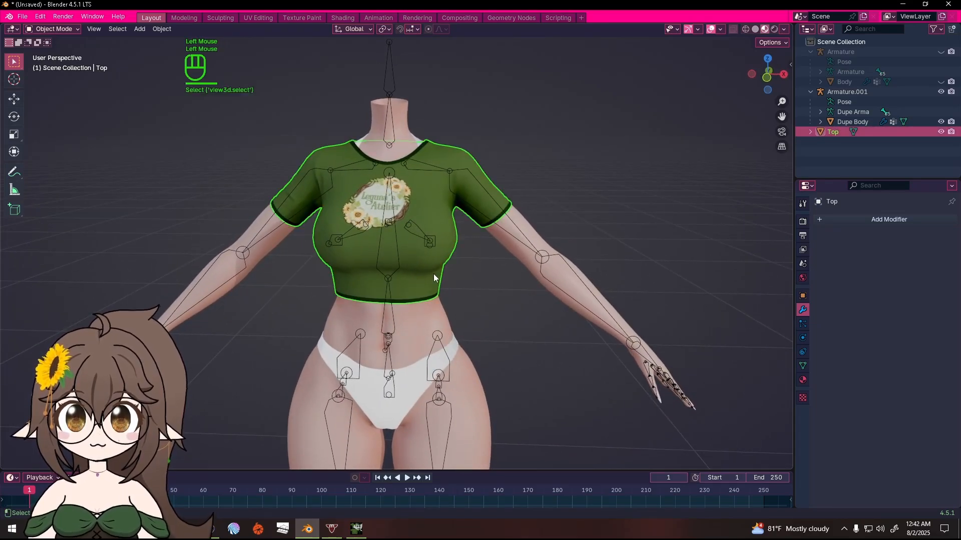
{"action": "key", "text": "h"}
{"action": "mouse_move", "coordinate": [451, 293]}
{"action": "middle_mouse_down", "text": "shift"}
{"action": "mouse_move", "coordinate": [487, 284]}
{"action": "mouse_move", "coordinate": [463, 289]}
{"action": "middle_mouse_up", "text": "shift"}
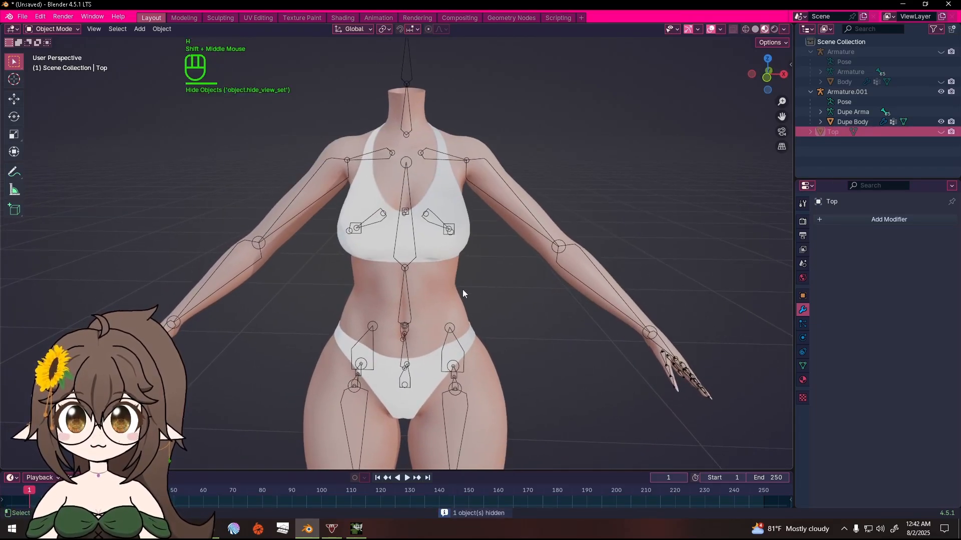
Step: Duplicate the Armature modifier on Dupe Body and move the copy first in the modifier stack
{"action": "left_click", "coordinate": [443, 284]}
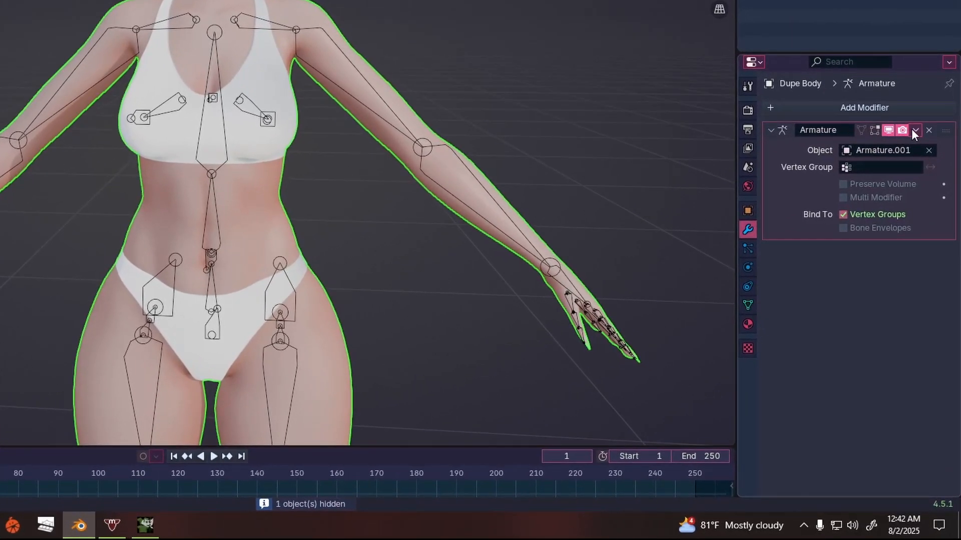
{"action": "left_click", "coordinate": [913, 129]}
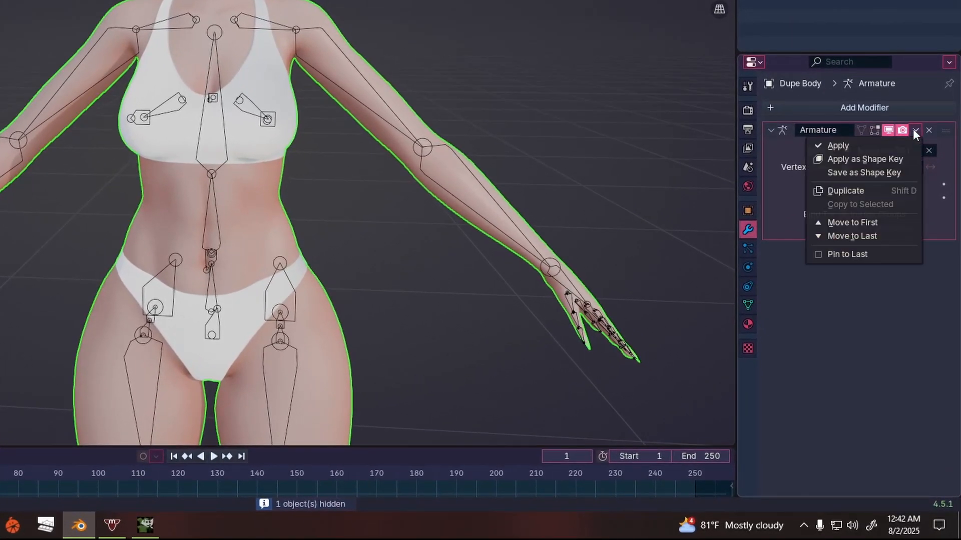
{"action": "left_click", "coordinate": [848, 192]}
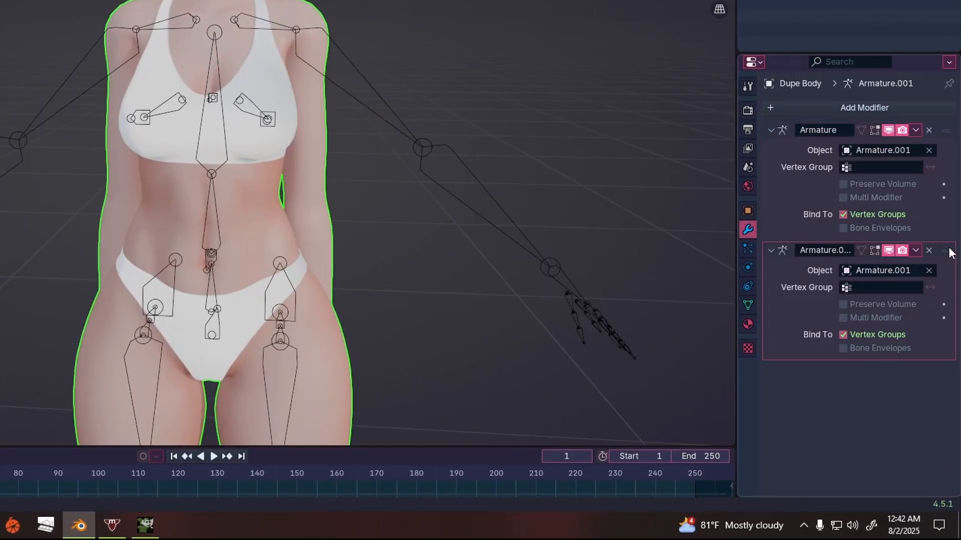
{"action": "left_click_drag", "start_coordinate": [946, 253], "coordinate": [946, 119]}
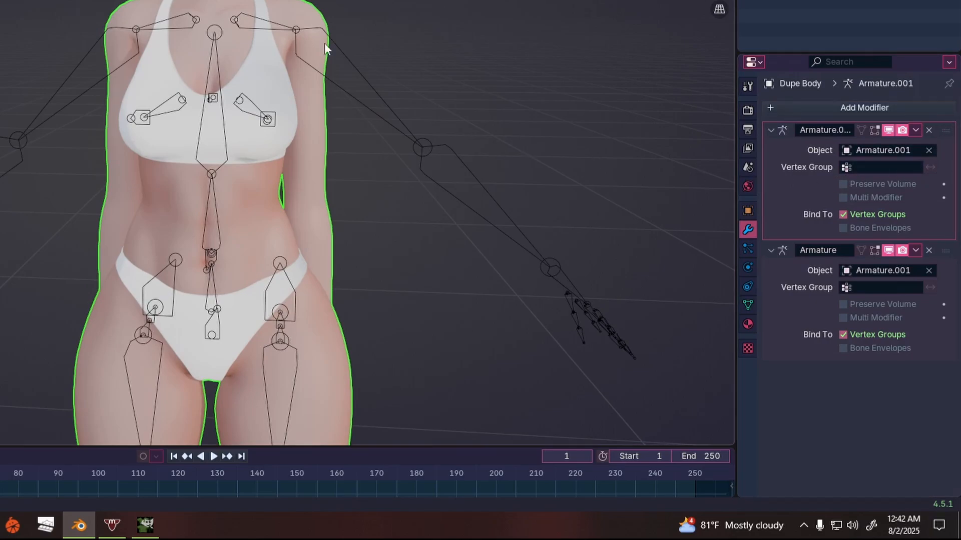
Step: Try to apply the first Armature modifier on Dupe Body
{"action": "left_click", "coordinate": [914, 132]}
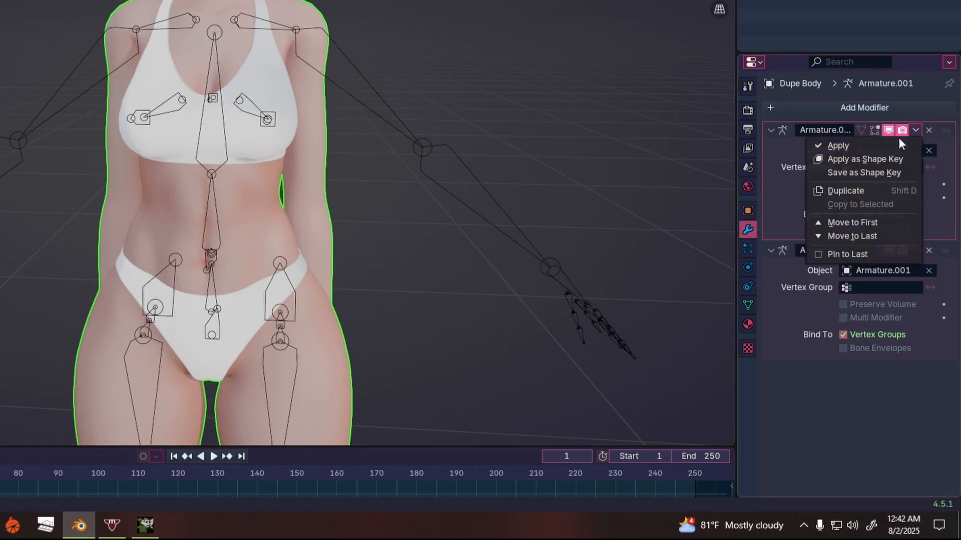
{"action": "left_click", "coordinate": [854, 146]}
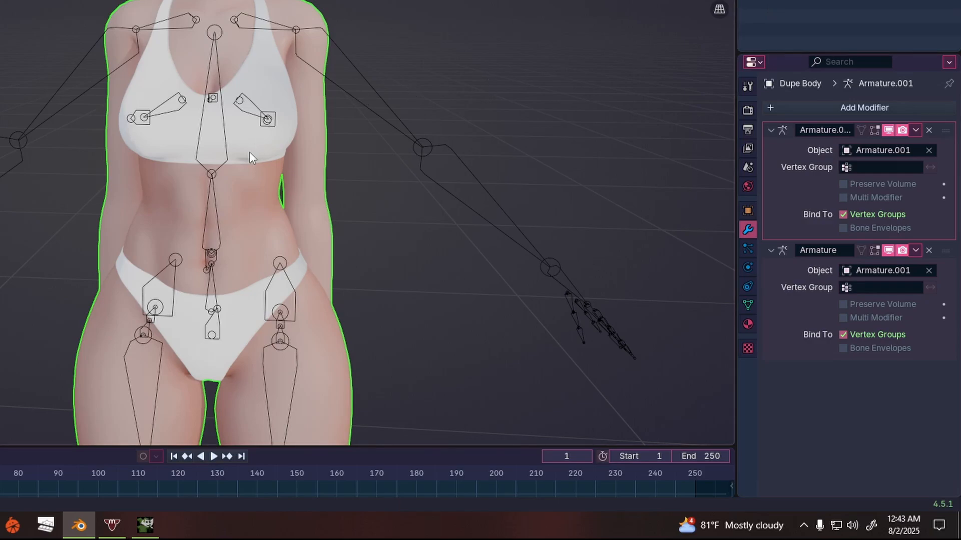
Step: Apply the Thiqq shape key to the Basis of Dupe Body and delete all of its shape keys
{"action": "left_click", "coordinate": [748, 305]}
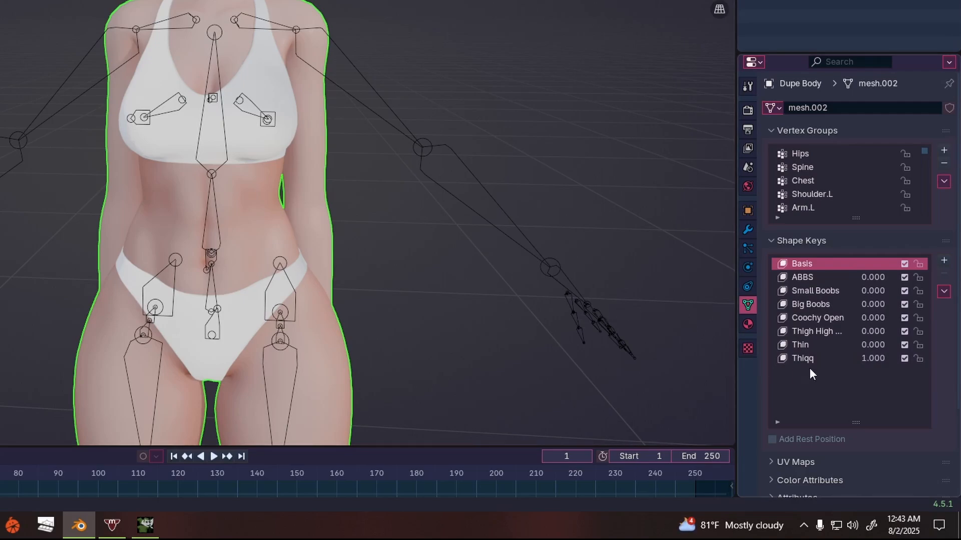
{"action": "left_click", "coordinate": [832, 359]}
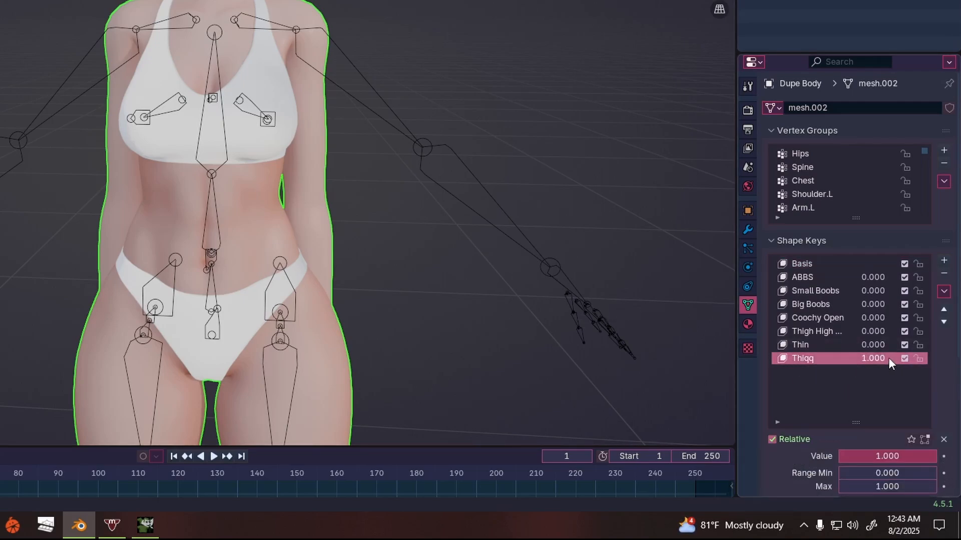
{"action": "mouse_move", "coordinate": [872, 358]}
{"action": "left_mouse_down"}
{"action": "mouse_move", "coordinate": [848, 358]}
{"action": "mouse_move", "coordinate": [881, 358]}
{"action": "left_mouse_up"}
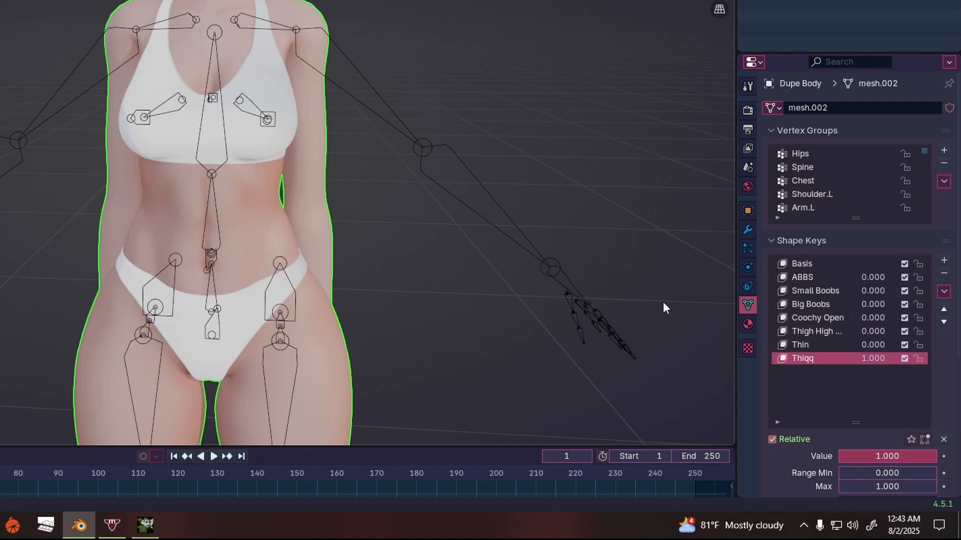
{"action": "left_click", "coordinate": [944, 292]}
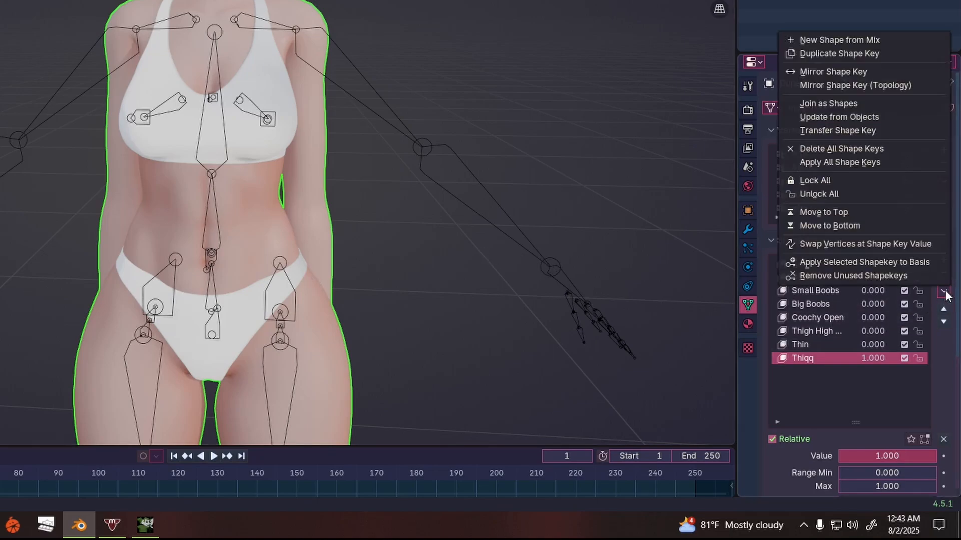
{"action": "left_click", "coordinate": [893, 262]}
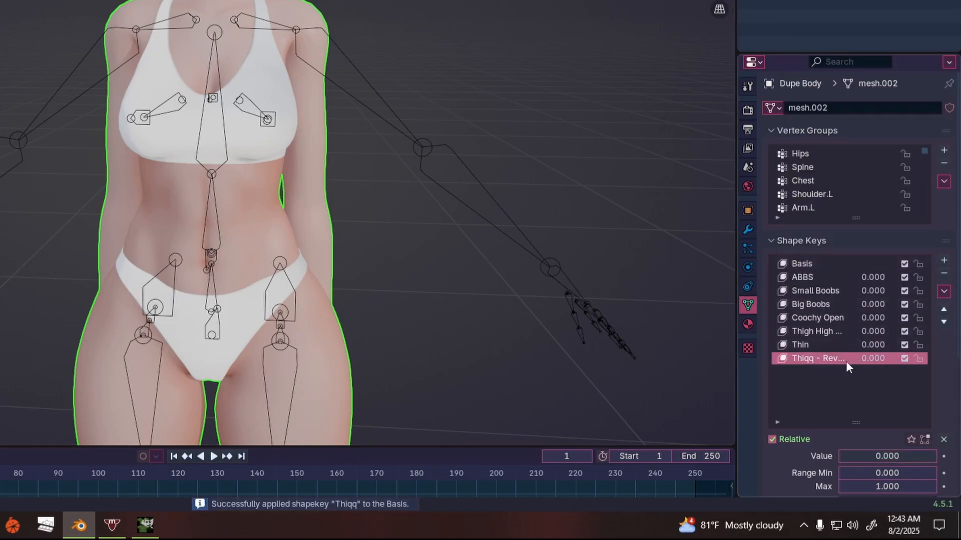
{"action": "left_click", "coordinate": [943, 292]}
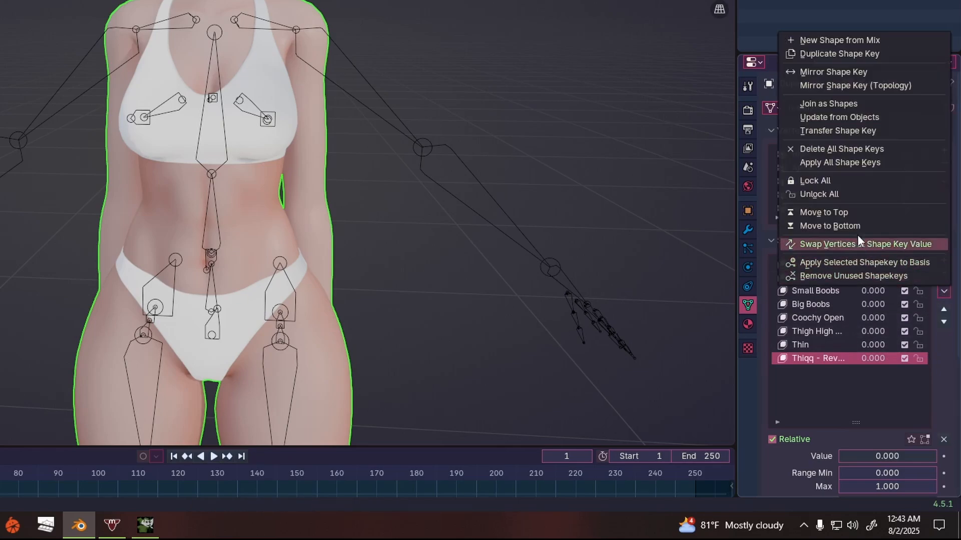
{"action": "left_click", "coordinate": [830, 150]}
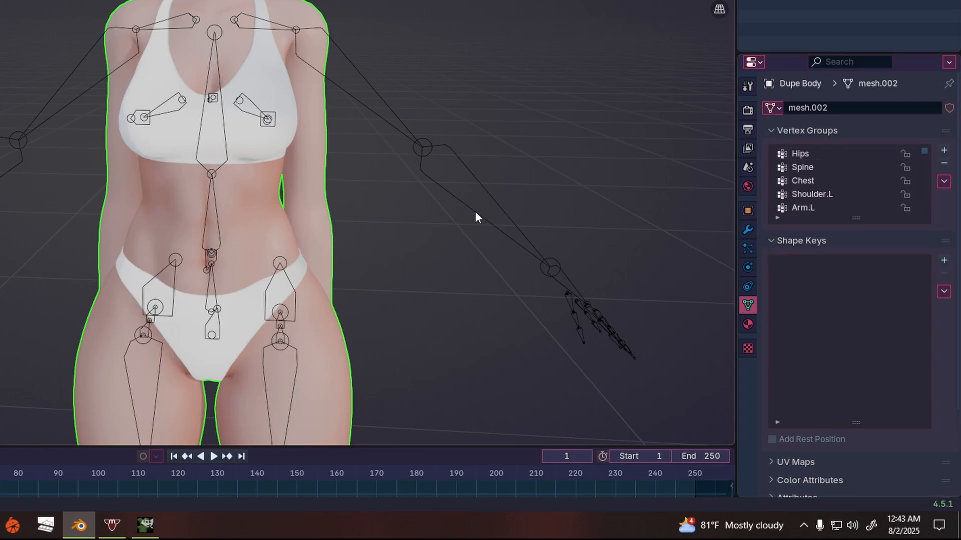
Step: Apply the first Armature modifier on Dupe Body, keeping the second one
{"action": "left_click", "coordinate": [747, 229]}
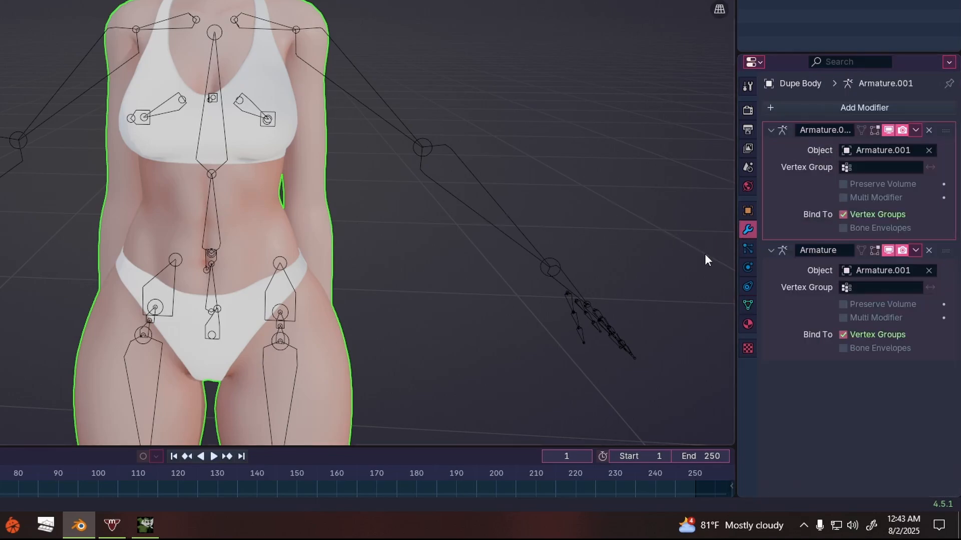
{"action": "left_click", "coordinate": [911, 130]}
{"action": "left_click", "coordinate": [887, 144]}
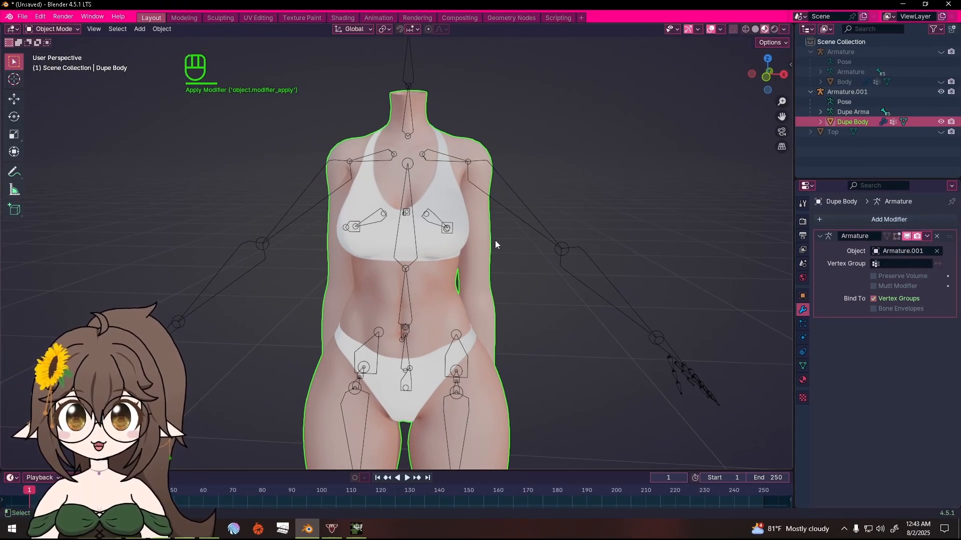
Step: Select all bones of Armature.001 in Pose Mode and apply the current pose as the rest pose
{"action": "left_click", "coordinate": [515, 194]}
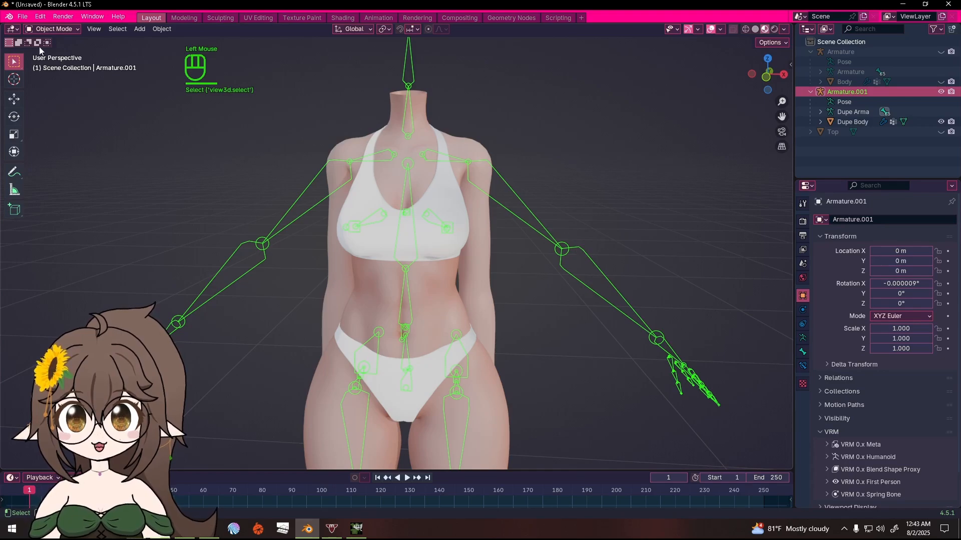
{"action": "left_click", "coordinate": [48, 30]}
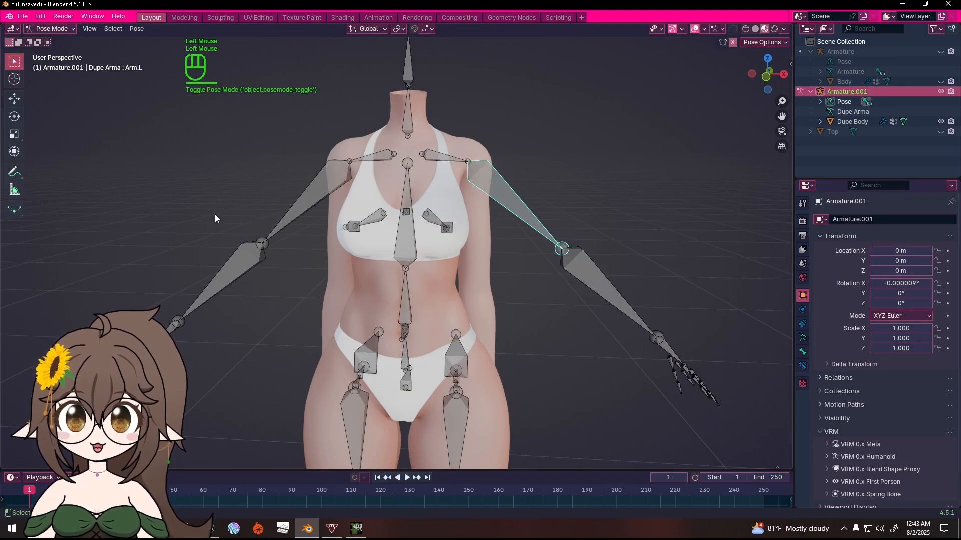
{"action": "key", "text": "a"}
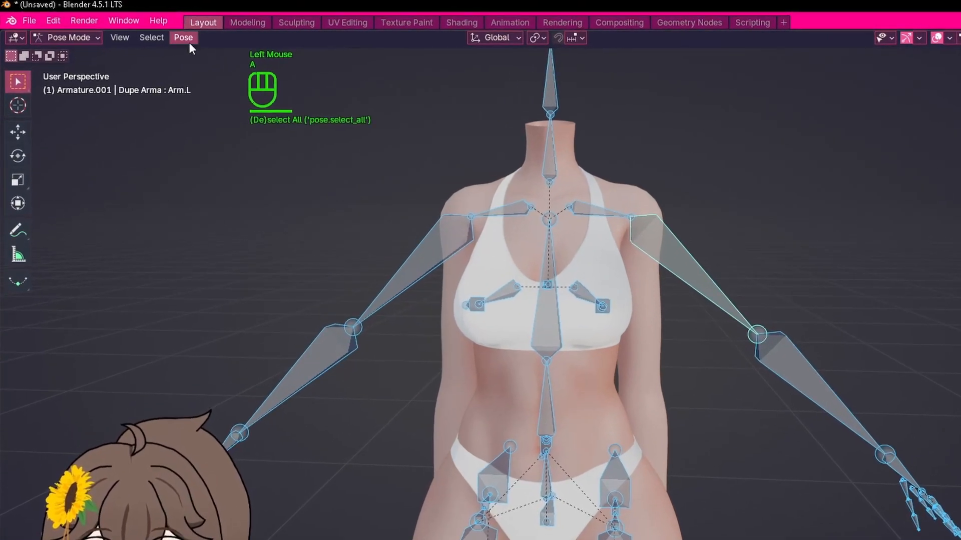
{"action": "left_click", "coordinate": [184, 38]}
{"action": "mouse_move", "coordinate": [214, 78]}
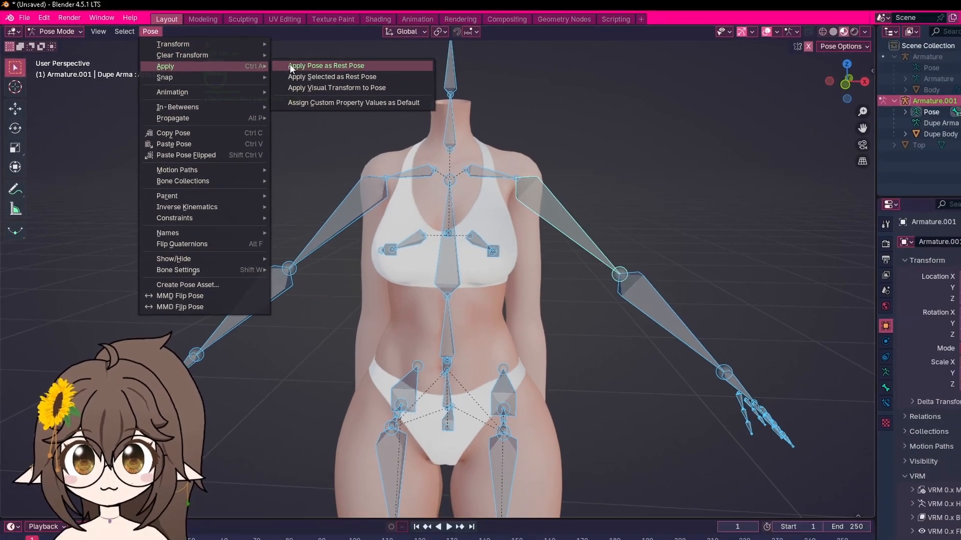
{"action": "left_click", "coordinate": [398, 79]}
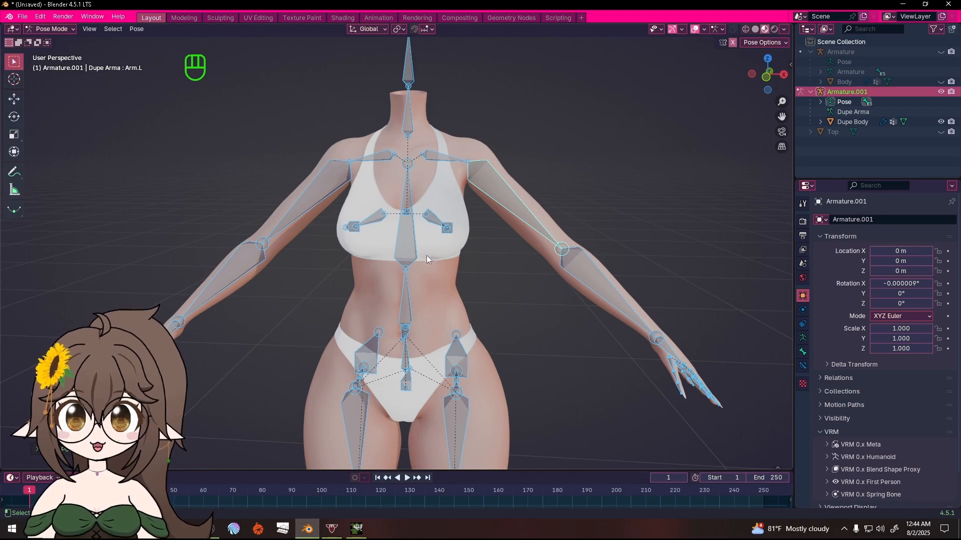
Step: Unhide the Top garment over the posed body and return Armature.001 to Object Mode
{"action": "left_click", "coordinate": [941, 132]}
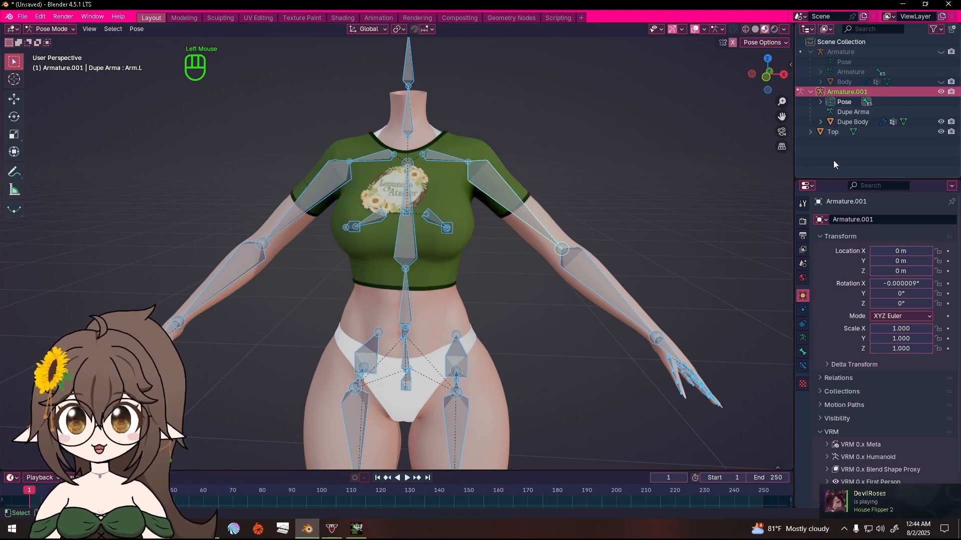
{"action": "middle_click_drag", "start_coordinate": [632, 221], "coordinate": [450, 196]}
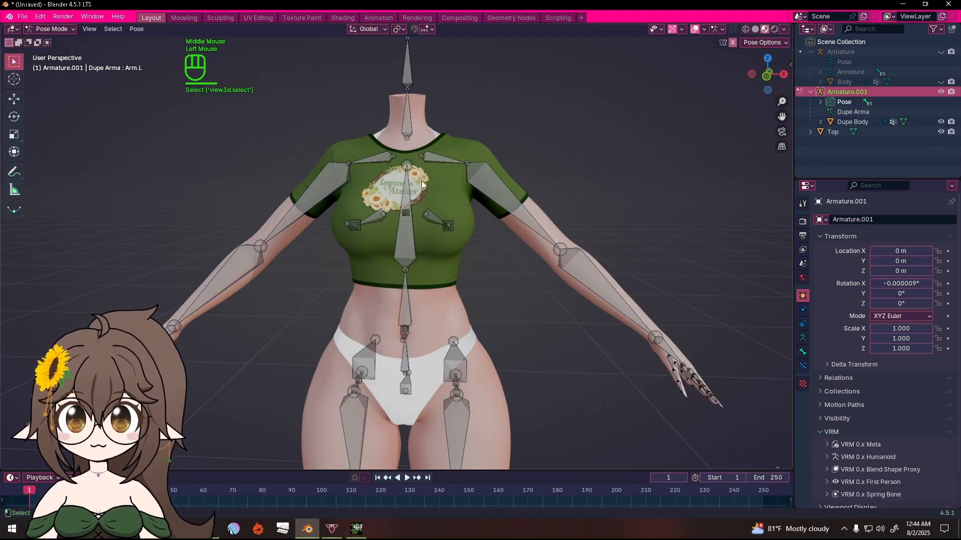
{"action": "left_click", "coordinate": [50, 28]}
{"action": "left_click", "coordinate": [55, 40]}
{"action": "left_click", "coordinate": [487, 269]}
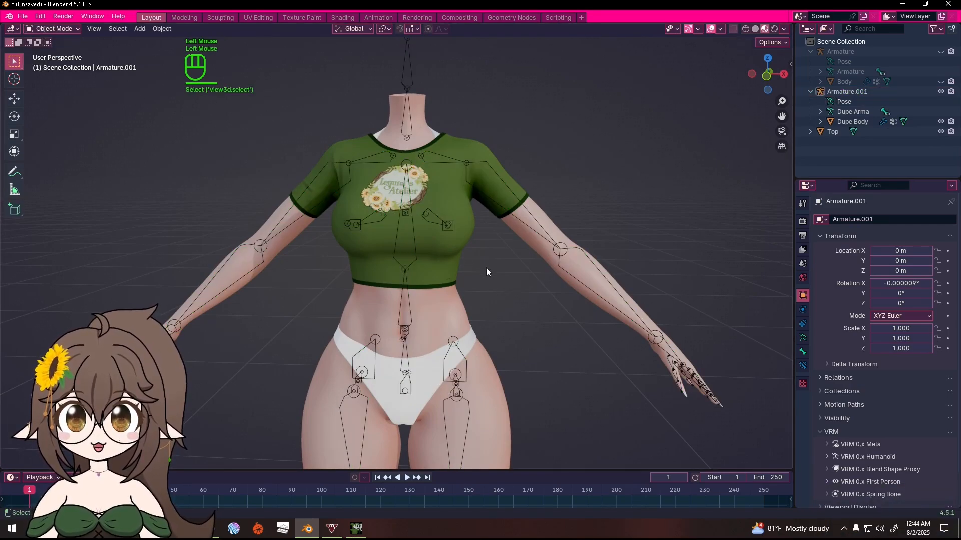
Step: Add a Data Transfer modifier to the Top with Dupe Body as its source
{"action": "left_click", "coordinate": [451, 211]}
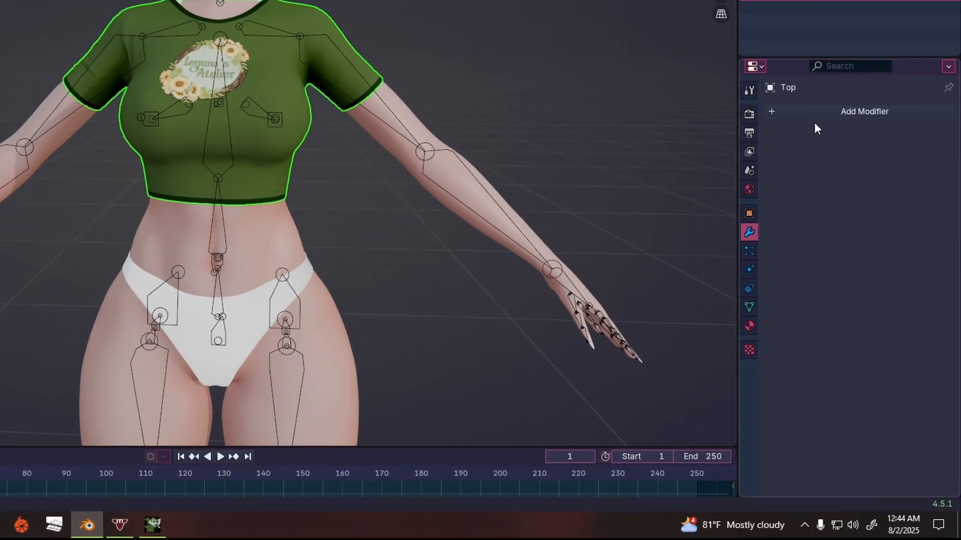
{"action": "left_click", "coordinate": [818, 111]}
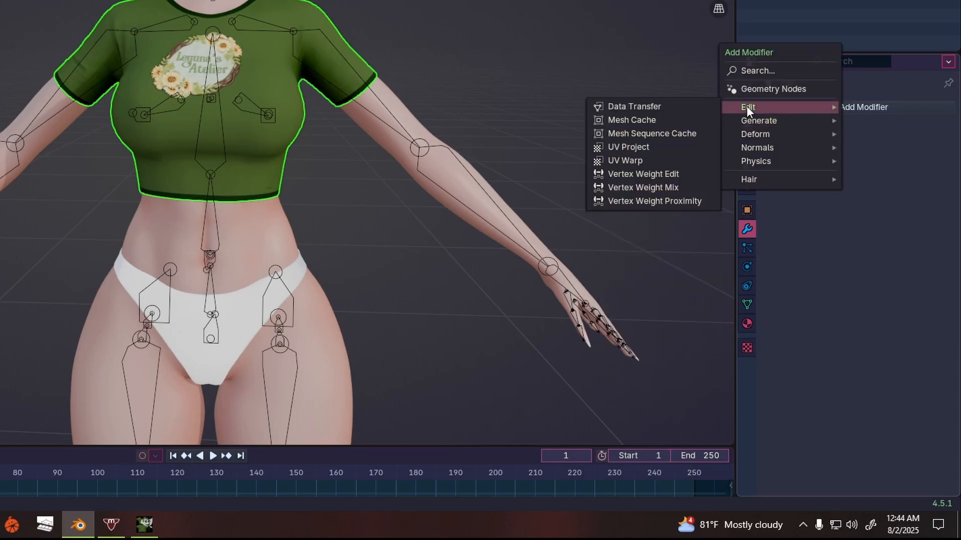
{"action": "left_click", "coordinate": [656, 106]}
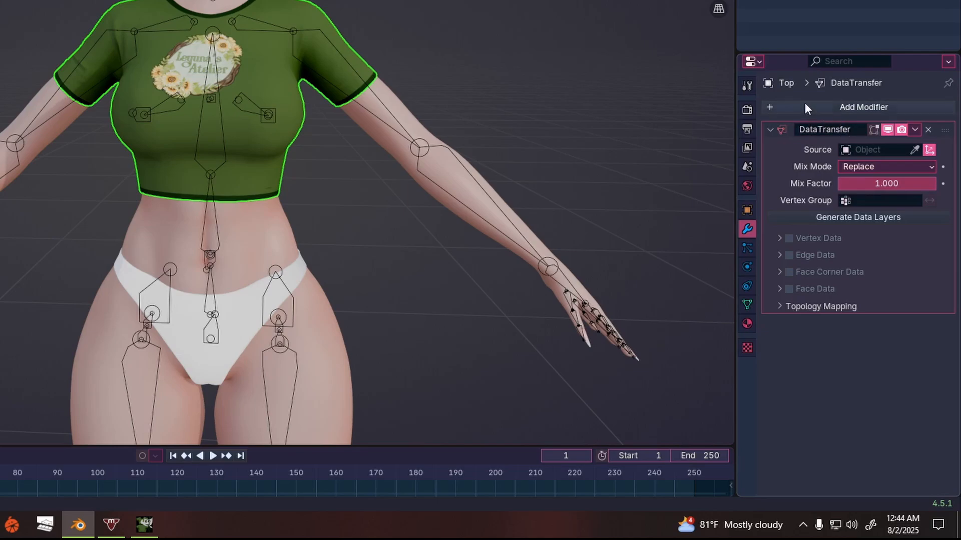
{"action": "left_click", "coordinate": [914, 149]}
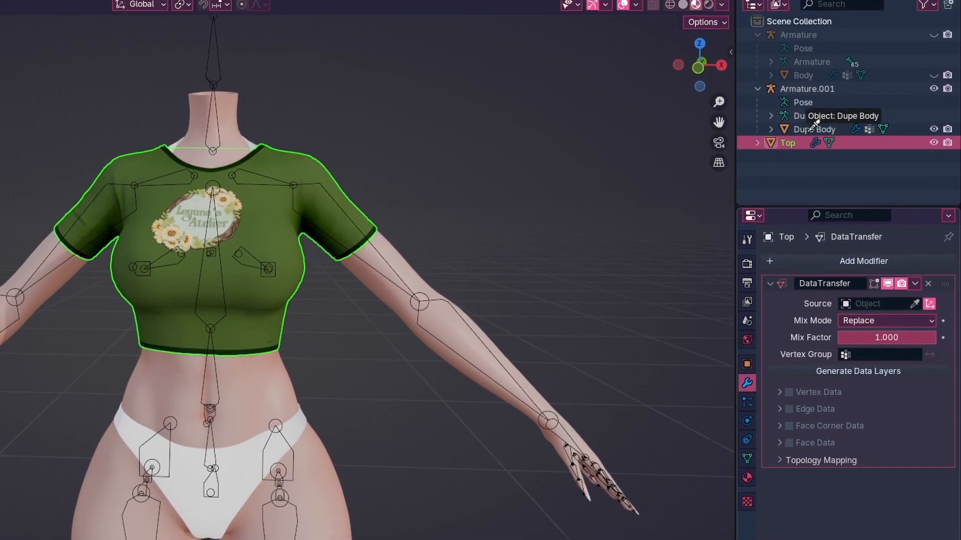
{"action": "left_click", "coordinate": [809, 129]}
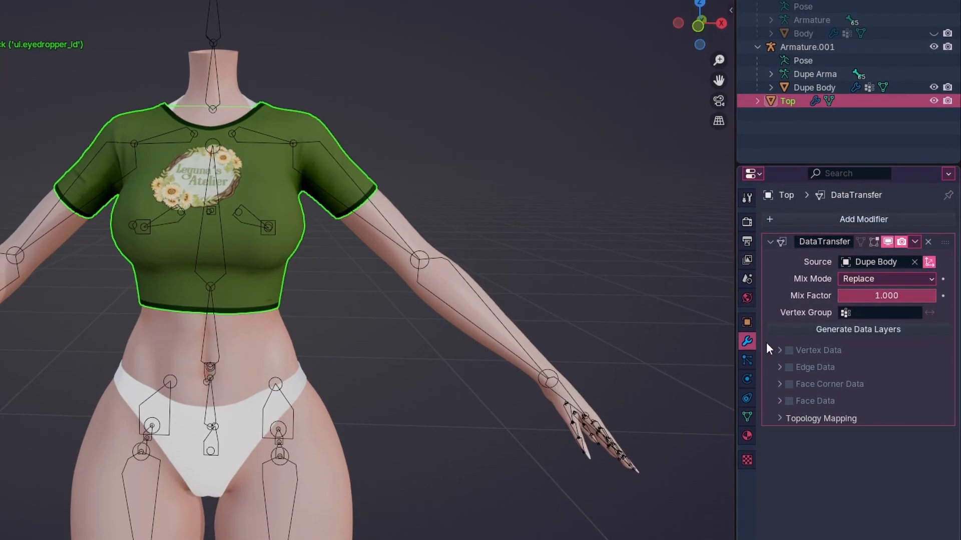
Step: Enable Vertex Data transfer of Vertex Groups with Nearest Face Interpolated mapping in the Top's Data Transfer modifier
{"action": "left_click", "coordinate": [788, 350]}
{"action": "left_click", "coordinate": [779, 350]}
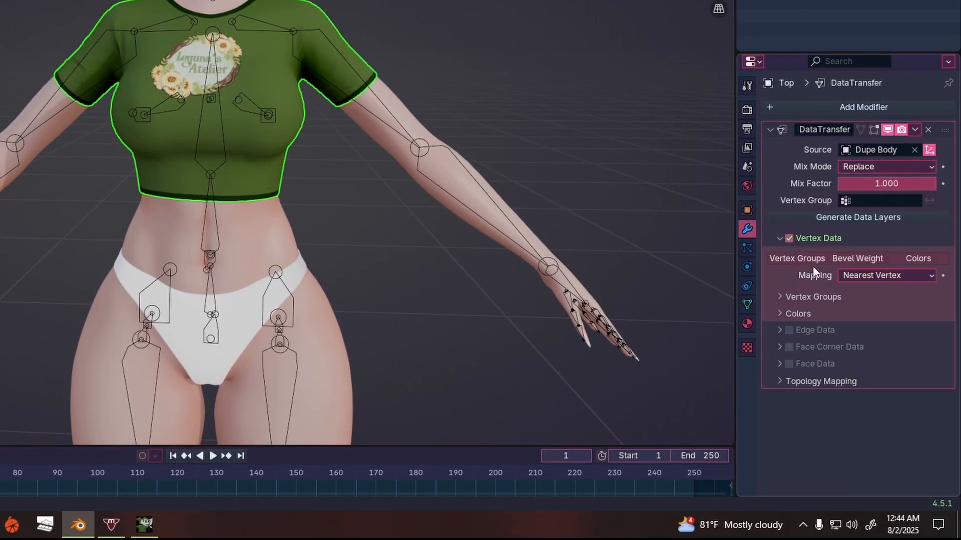
{"action": "left_click", "coordinate": [802, 257]}
{"action": "left_click", "coordinate": [858, 275]}
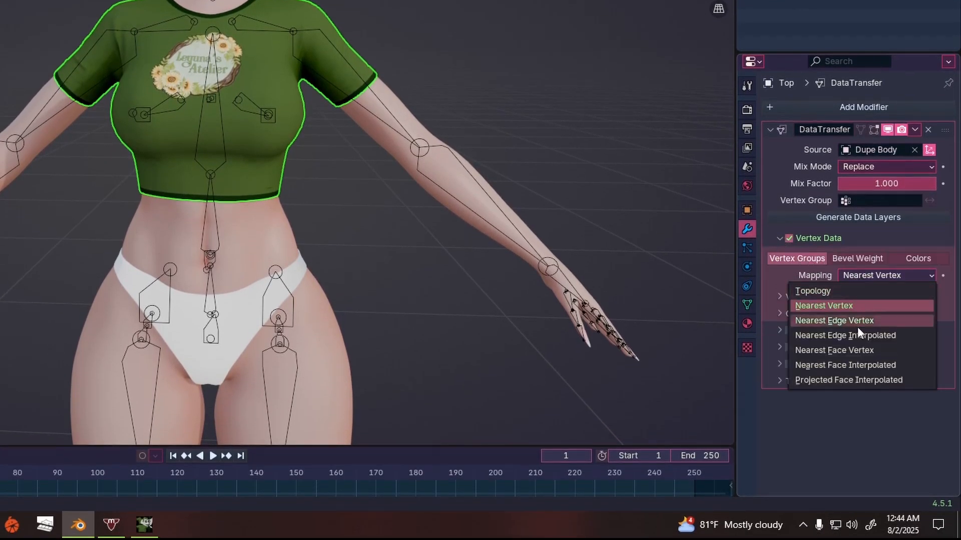
{"action": "left_click", "coordinate": [848, 365]}
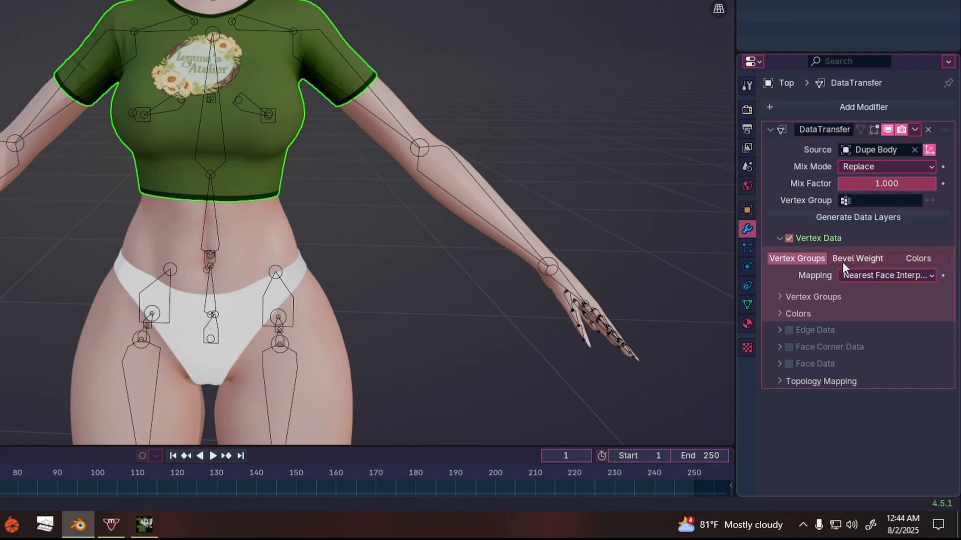
Step: Generate the data layers on the Top and apply its Data Transfer modifier
{"action": "left_click", "coordinate": [866, 216]}
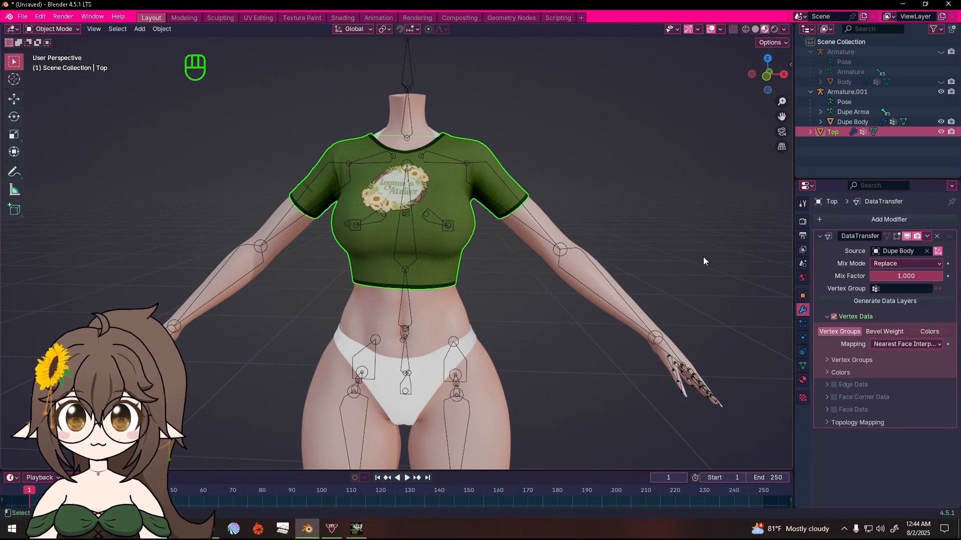
{"action": "left_click", "coordinate": [927, 236]}
{"action": "left_click", "coordinate": [878, 248]}
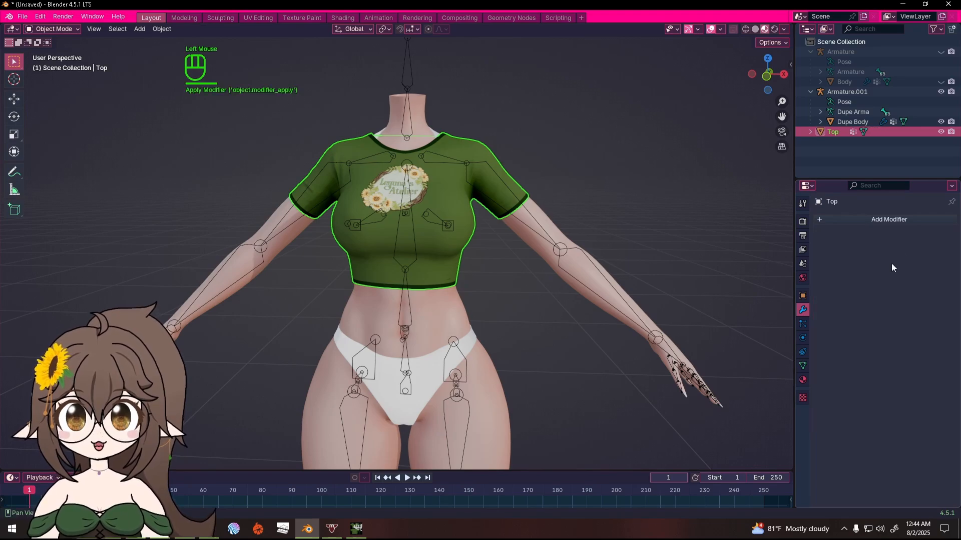
Step: Add an Armature modifier to the Top with Armature.001 as its object
{"action": "left_click", "coordinate": [849, 219]}
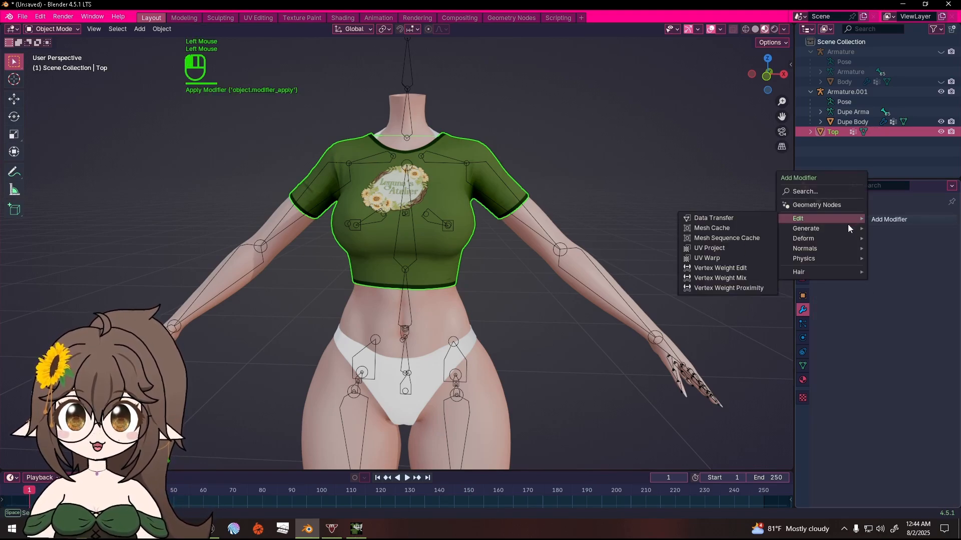
{"action": "mouse_move", "coordinate": [811, 237]}
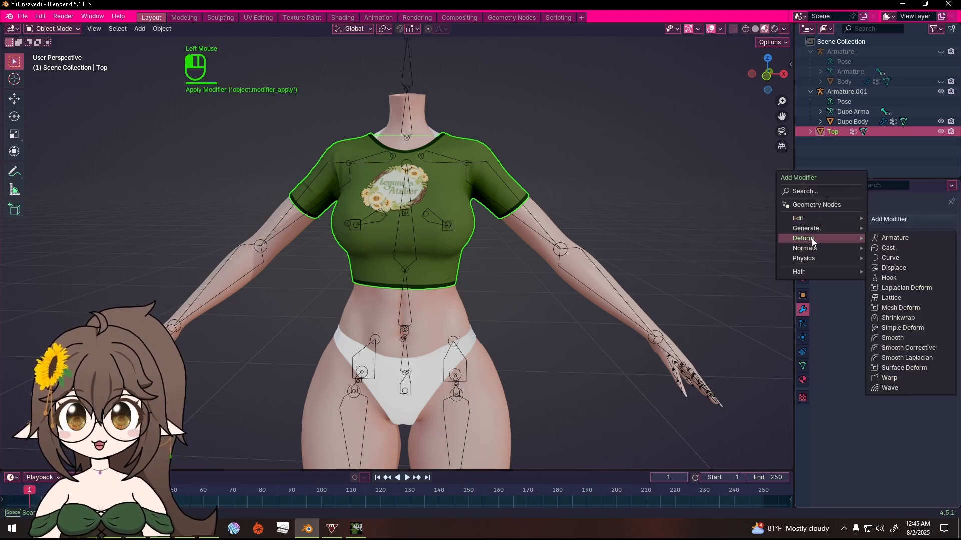
{"action": "left_click", "coordinate": [875, 238]}
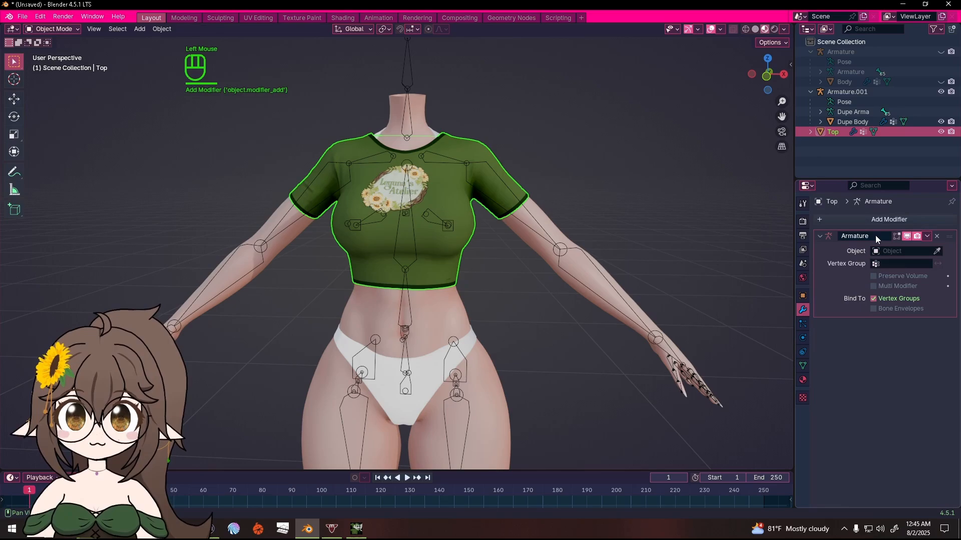
{"action": "left_click", "coordinate": [937, 251]}
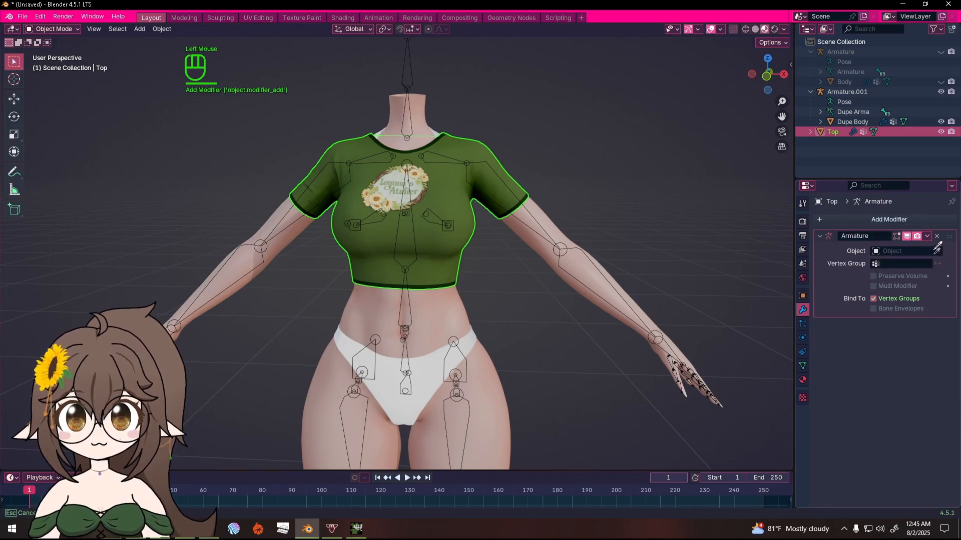
{"action": "left_click", "coordinate": [854, 112]}
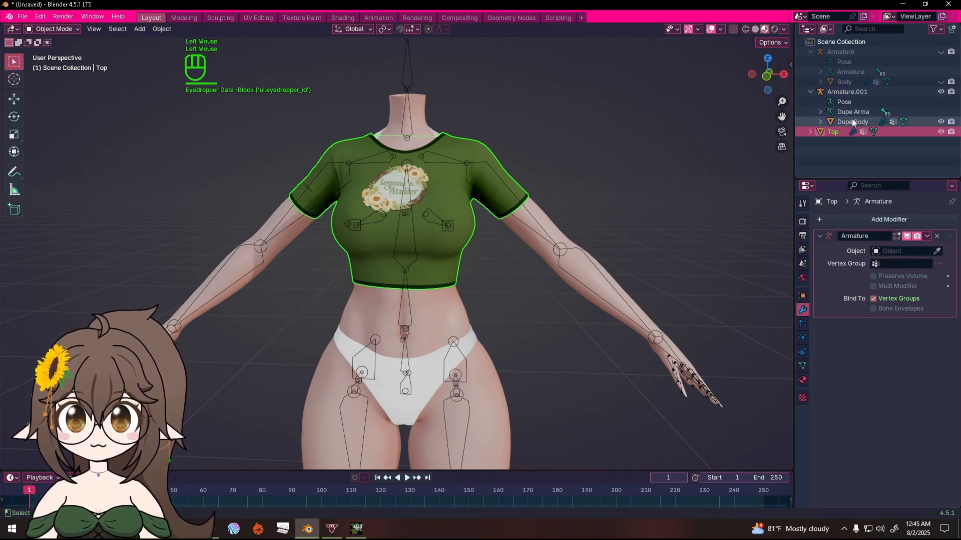
{"action": "left_click", "coordinate": [851, 92]}
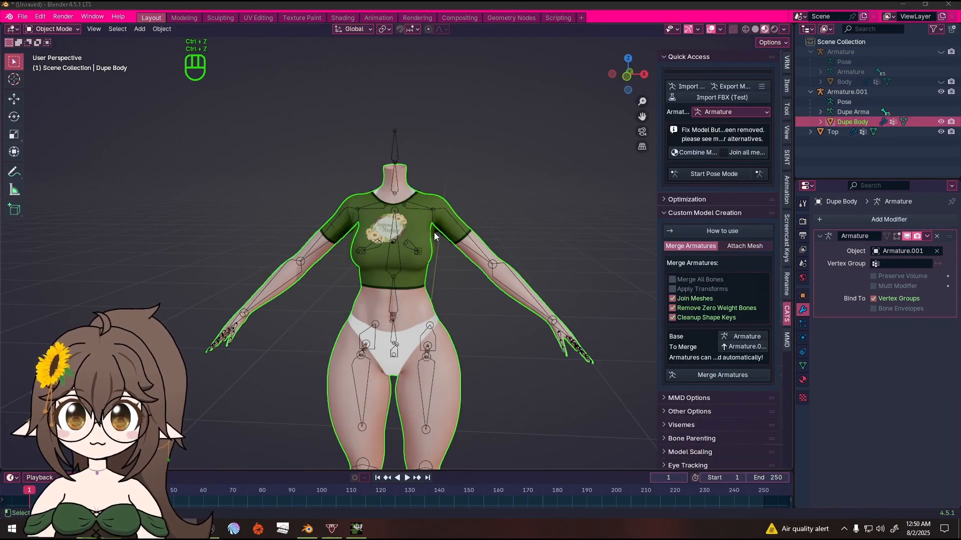
Step: Test-rotate the left upper-arm bone of Armature.001 to check how the Top deforms, then cancel the rotation
{"action": "left_click", "coordinate": [444, 227]}
{"action": "left_click", "coordinate": [453, 223]}
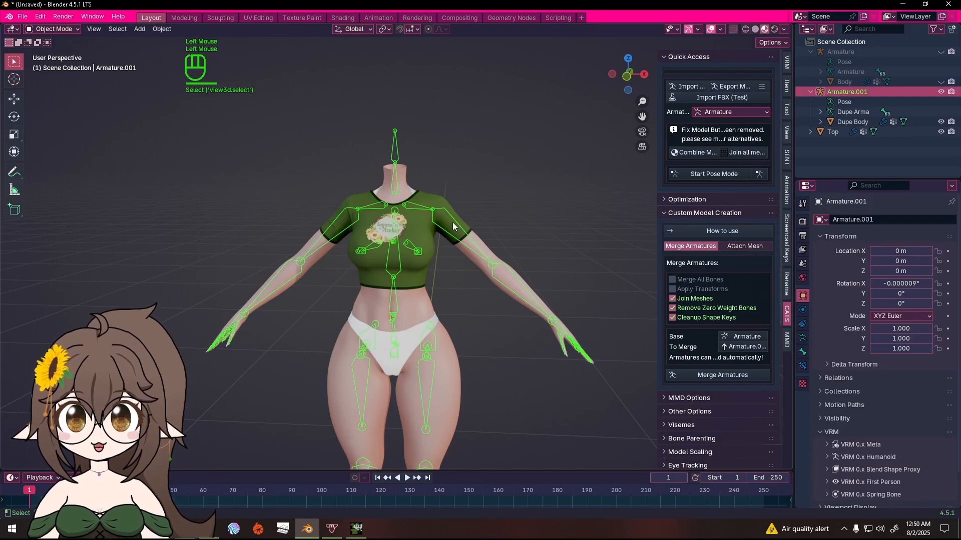
{"action": "left_click", "coordinate": [52, 29]}
{"action": "left_click", "coordinate": [46, 62]}
{"action": "left_click", "coordinate": [448, 223]}
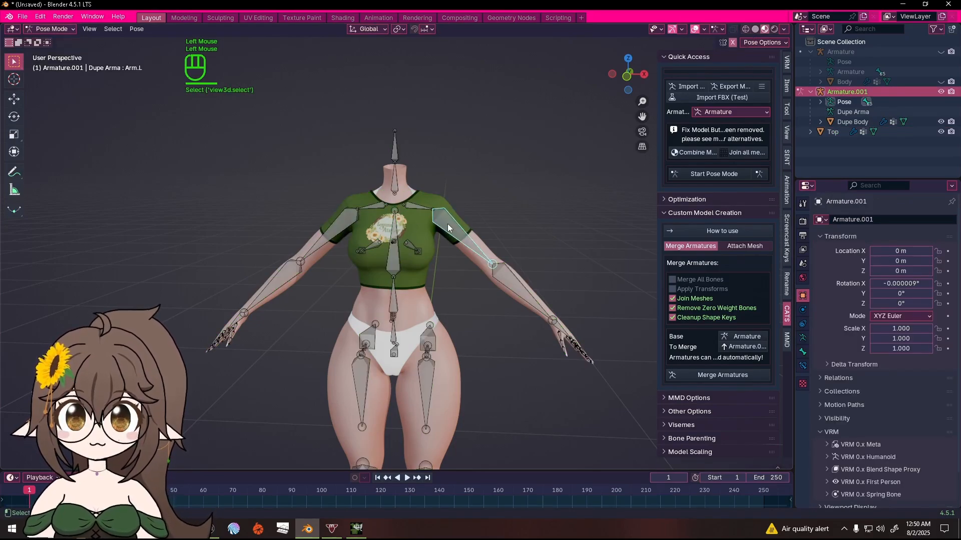
{"action": "key", "text": "r"}
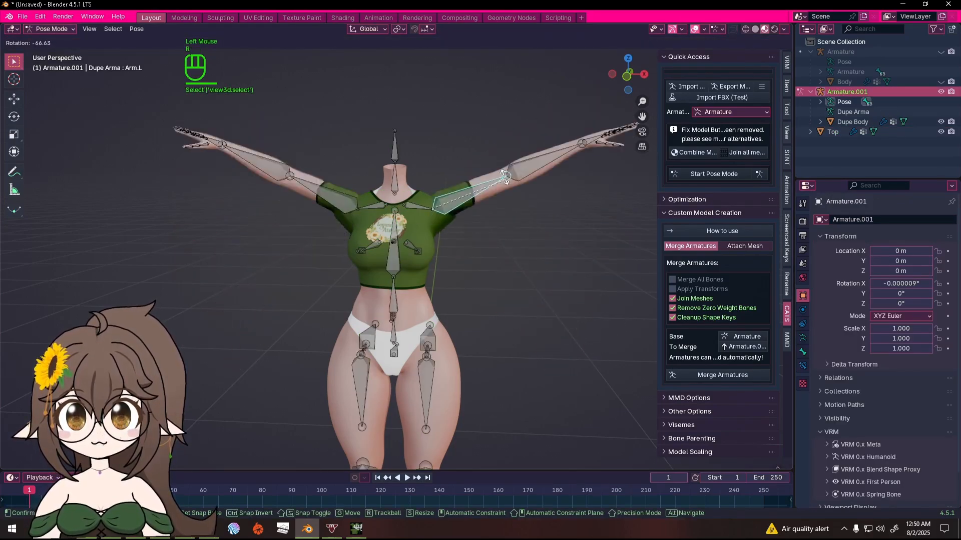
{"action": "right_click", "coordinate": [475, 278]}
{"action": "middle_click_drag", "start_coordinate": [476, 278], "coordinate": [486, 277]}
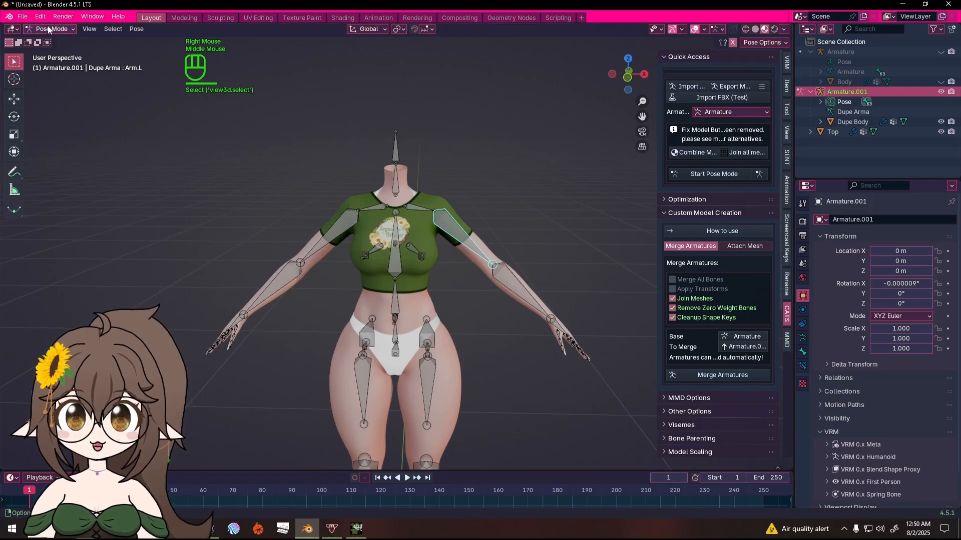
Step: Return to Object Mode and delete the Dupe Body mesh
{"action": "left_click", "coordinate": [51, 28]}
{"action": "left_click", "coordinate": [46, 40]}
{"action": "left_click", "coordinate": [477, 261]}
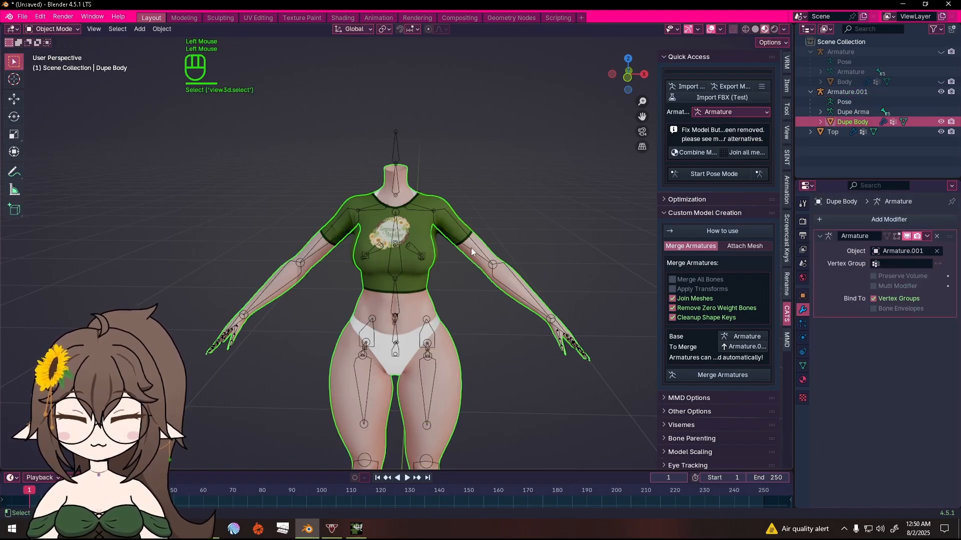
{"action": "key", "text": "Delete"}
{"action": "middle_click_drag", "start_coordinate": [403, 262], "coordinate": [399, 191]}
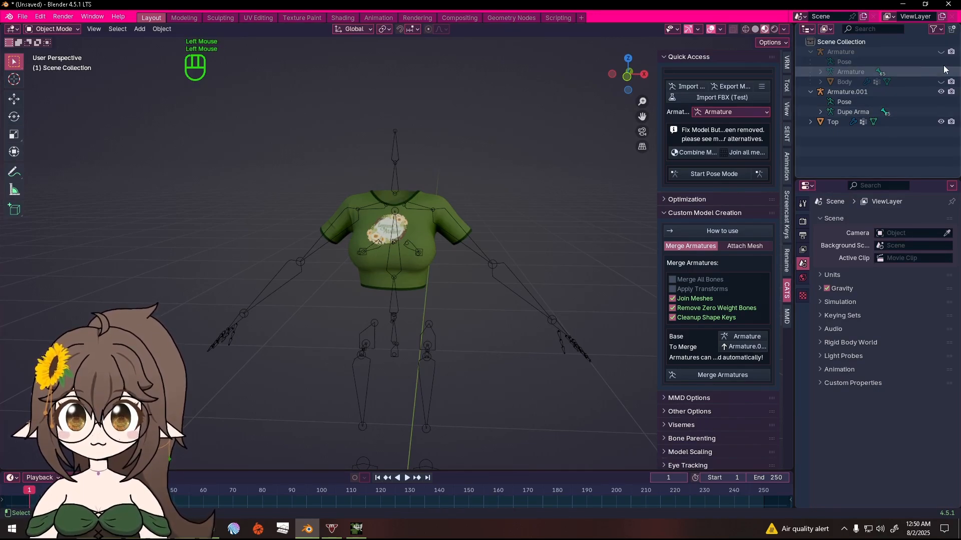
Step: Unhide the original Armature and Body, and parent the Top to Armature.001
{"action": "left_click", "coordinate": [941, 82]}
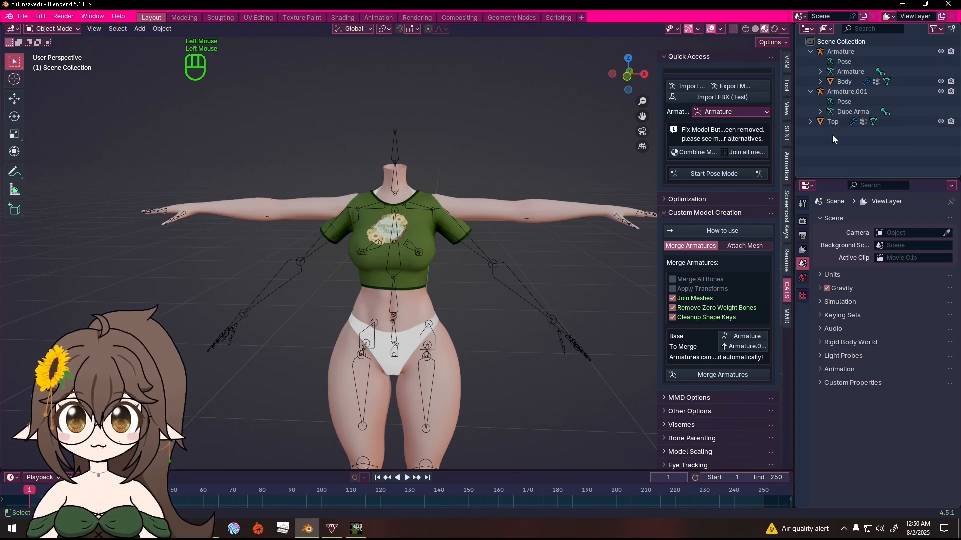
{"action": "left_click", "coordinate": [852, 122]}
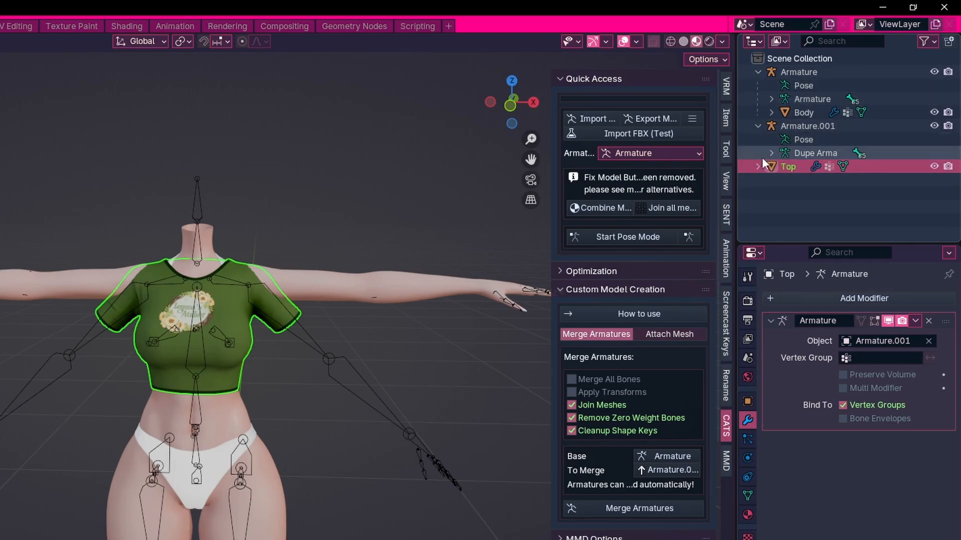
{"action": "left_click_drag", "start_coordinate": [794, 166], "coordinate": [795, 131]}
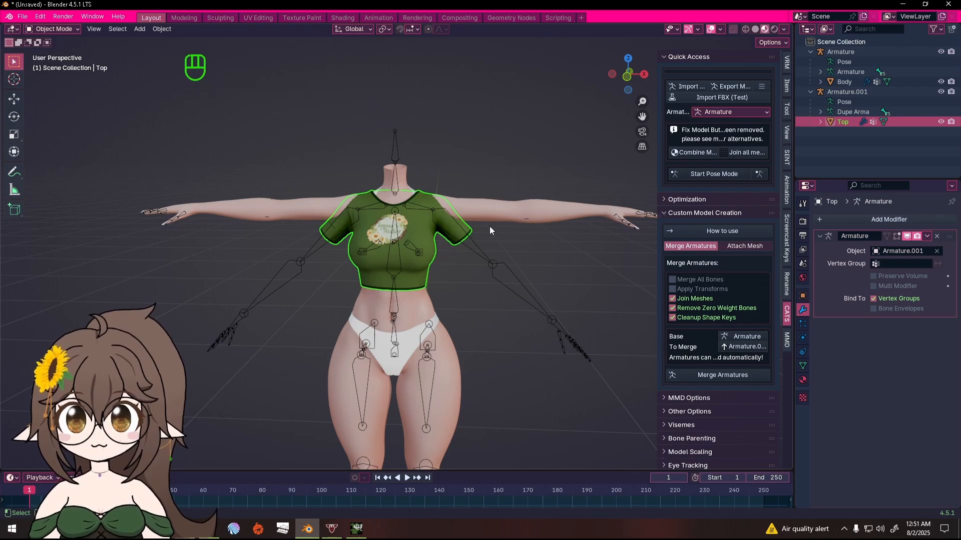
Step: Apply all transforms to every object in the scene
{"action": "key", "text": "a"}
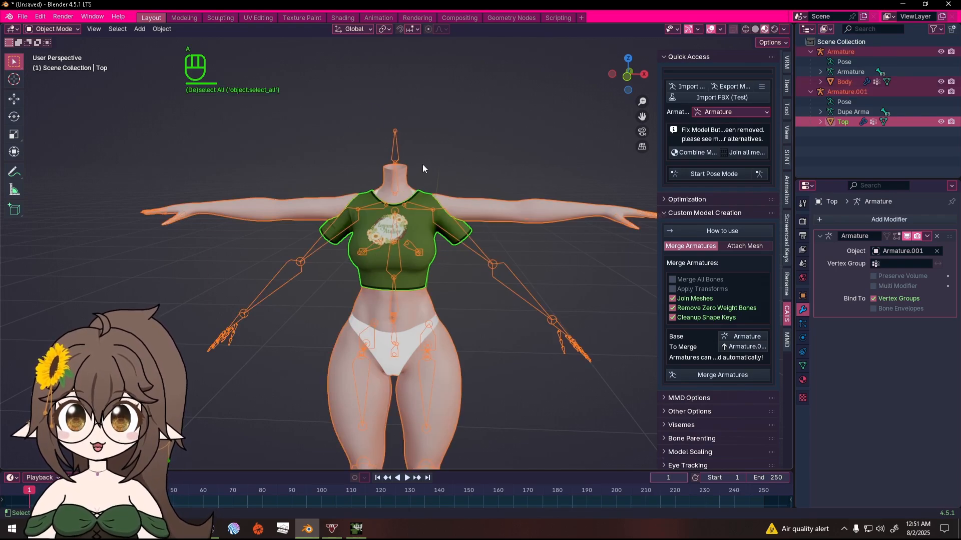
{"action": "left_click", "coordinate": [168, 30]}
{"action": "mouse_move", "coordinate": [191, 81]}
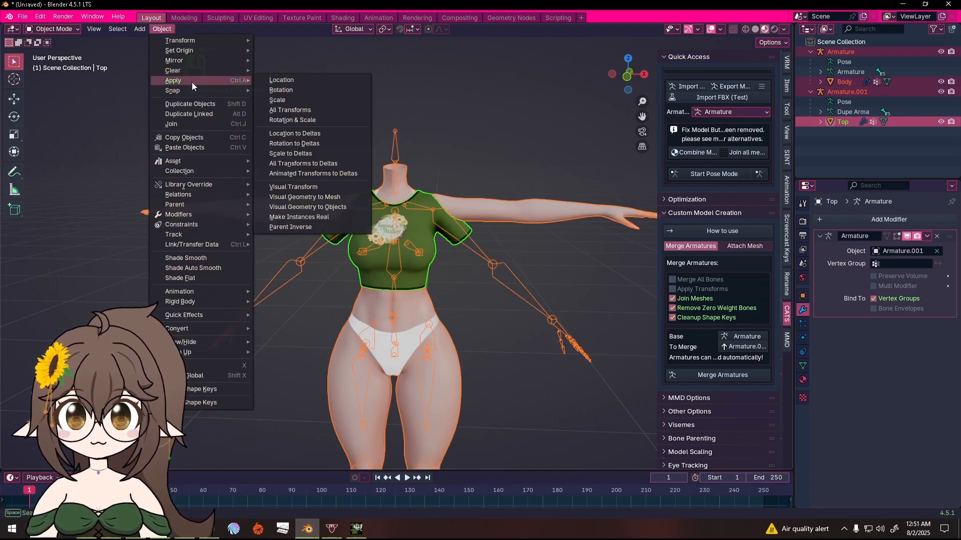
{"action": "left_click", "coordinate": [287, 111]}
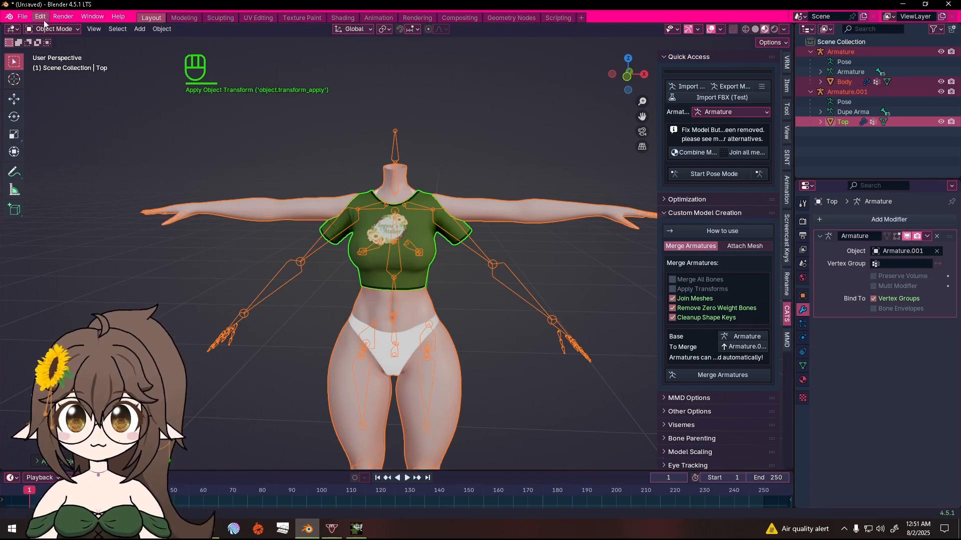
Step: Pose Armature.001's left upper-arm bone about -42.6° around global Y, mirrored on the other side, so the sleeves line up with the original body's arms
{"action": "left_click", "coordinate": [289, 282]}
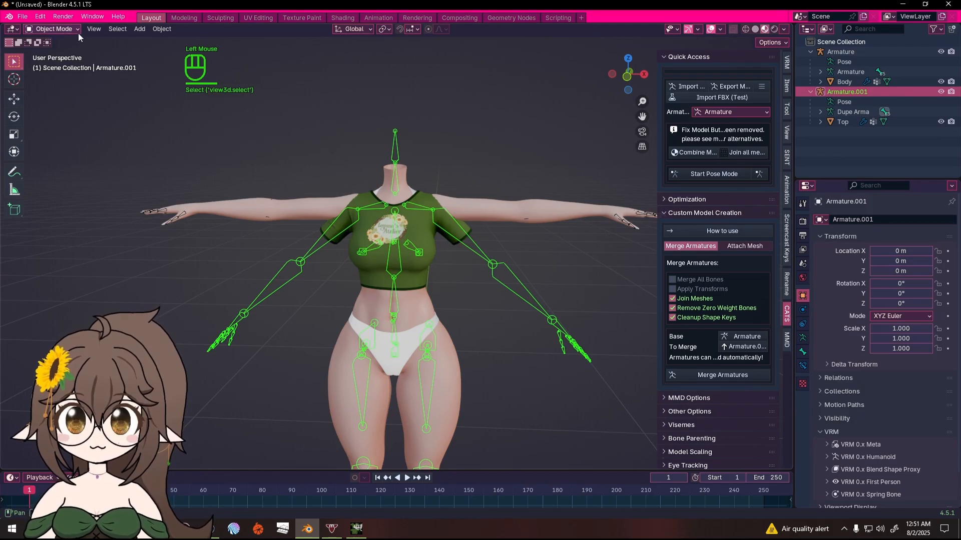
{"action": "left_click", "coordinate": [76, 30]}
{"action": "left_click", "coordinate": [75, 63]}
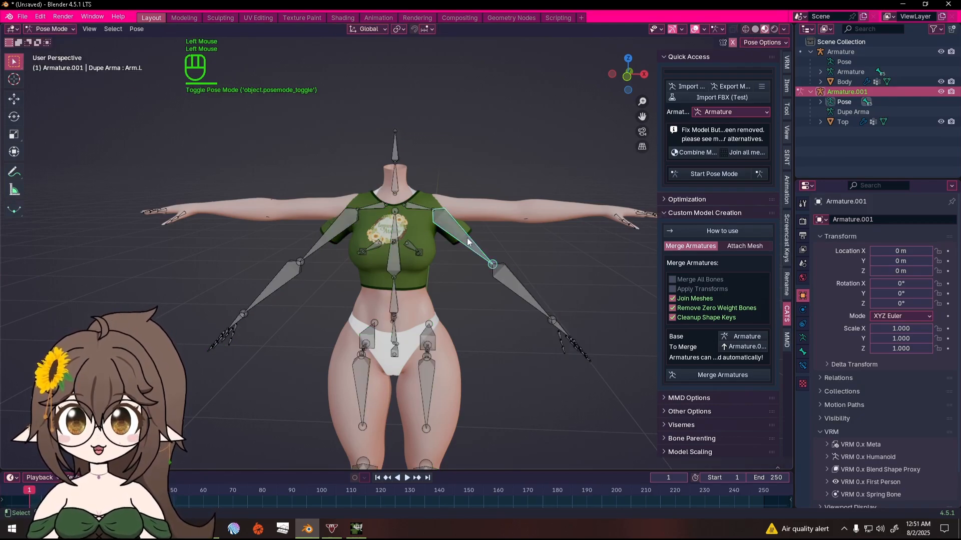
{"action": "left_click", "coordinate": [626, 78]}
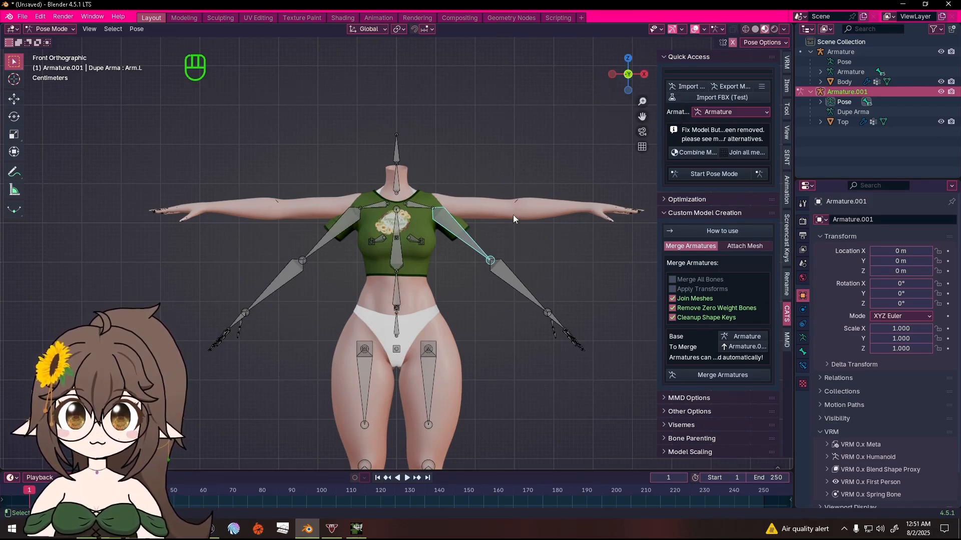
{"action": "key", "text": "r"}
{"action": "key", "text": "y"}
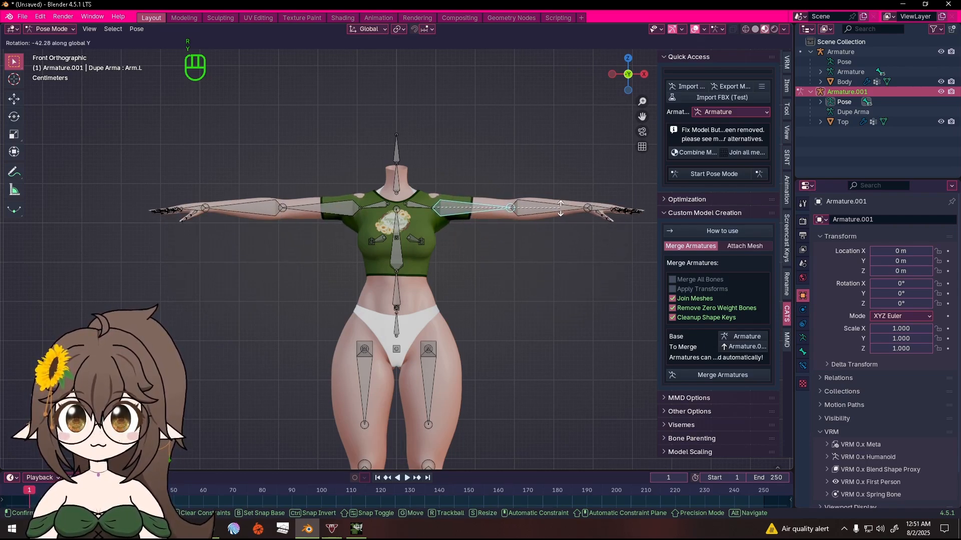
{"action": "key", "text": "shift"}
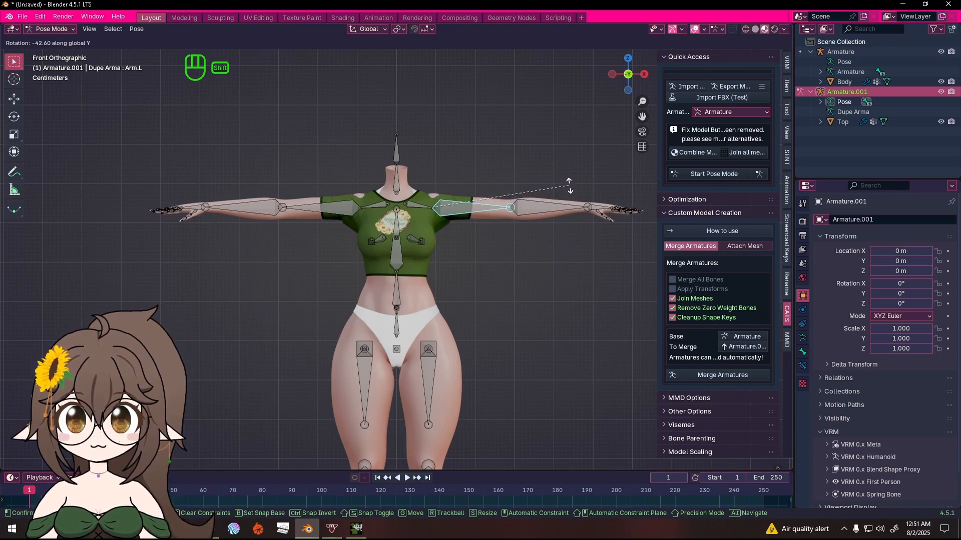
{"action": "left_click", "coordinate": [569, 180], "text": "shift"}
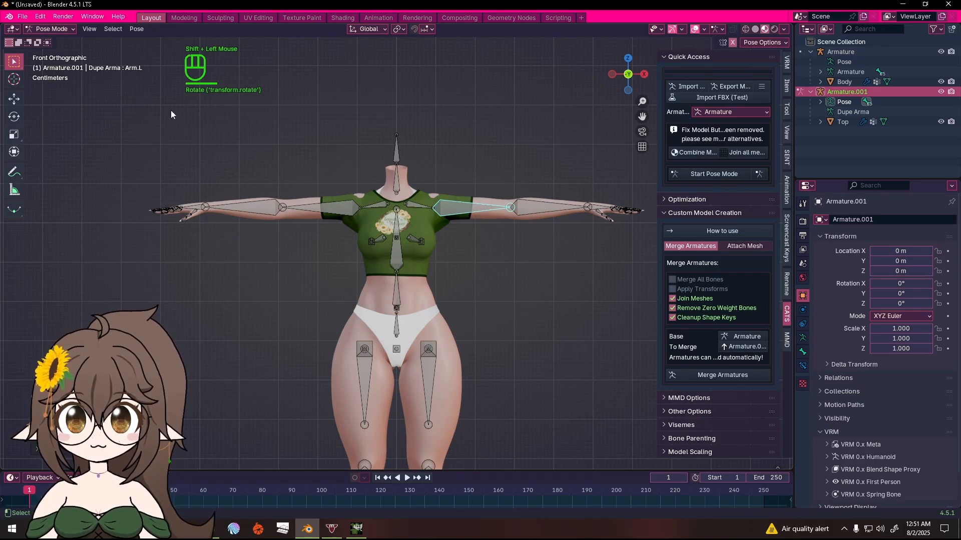
Step: Sculpt the Top's shoulders with the Elastic Grab brush to cover the skin poking through
{"action": "scroll", "coordinate": [317, 171], "scroll_direction": "up", "scroll_amount": 4}
{"action": "middle_click_drag", "start_coordinate": [317, 171], "coordinate": [355, 224]}
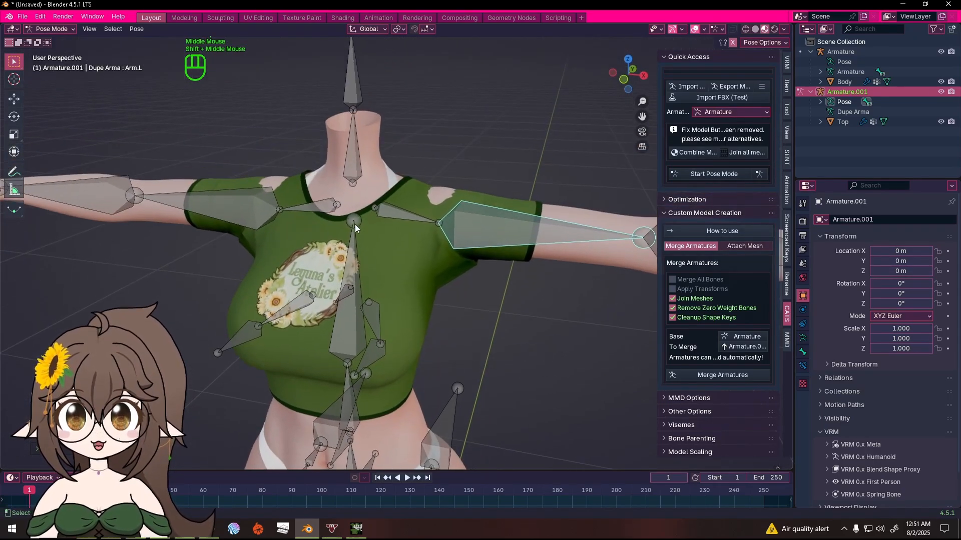
{"action": "left_click", "coordinate": [64, 28]}
{"action": "left_click", "coordinate": [50, 41]}
{"action": "left_click", "coordinate": [419, 199]}
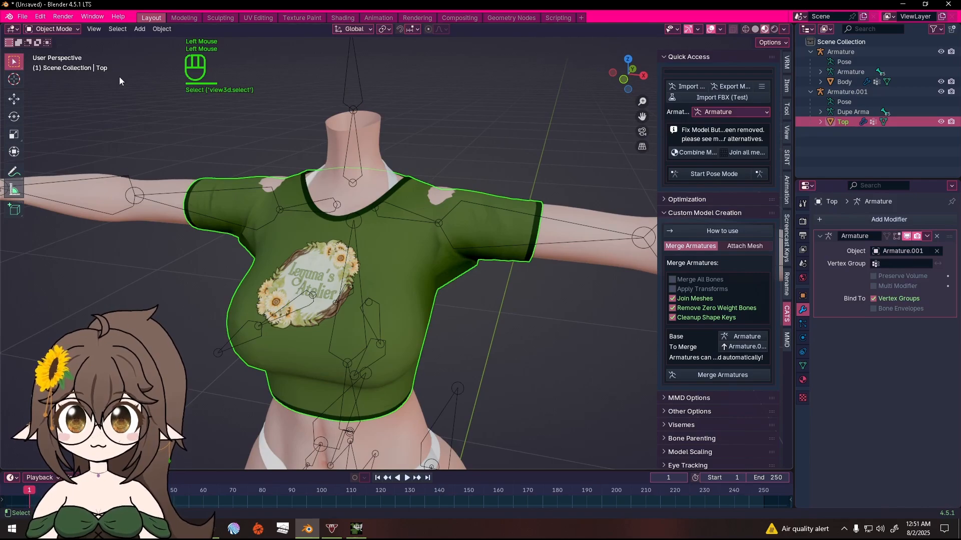
{"action": "left_click", "coordinate": [52, 30]}
{"action": "left_click", "coordinate": [56, 62]}
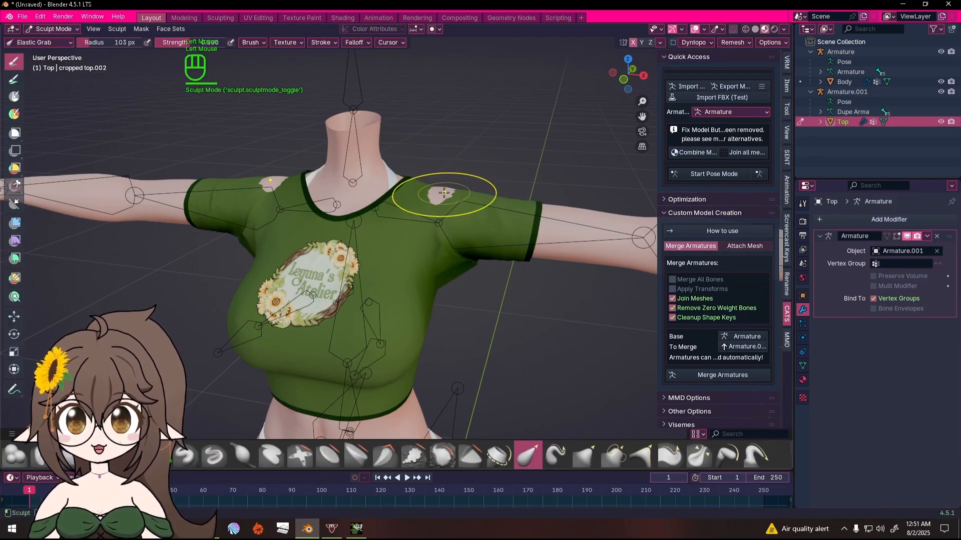
{"action": "left_click_drag", "start_coordinate": [446, 186], "coordinate": [440, 188]}
{"action": "middle_click_drag", "start_coordinate": [430, 202], "coordinate": [28, 175]}
{"action": "scroll", "coordinate": [332, 268], "scroll_direction": "down", "scroll_amount": 2}
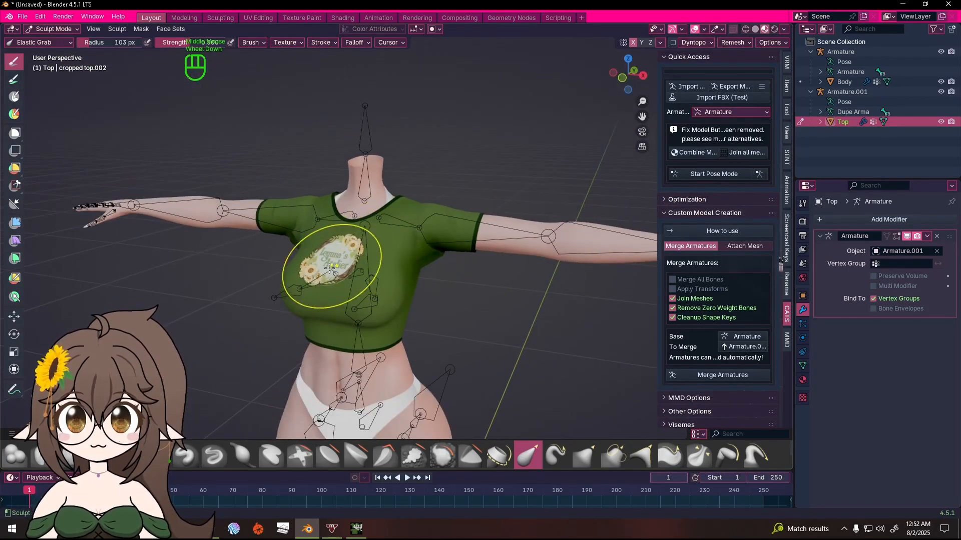
{"action": "middle_click_drag", "start_coordinate": [332, 268], "coordinate": [345, 262]}
{"action": "left_click", "coordinate": [43, 29]}
{"action": "left_click", "coordinate": [48, 48]}
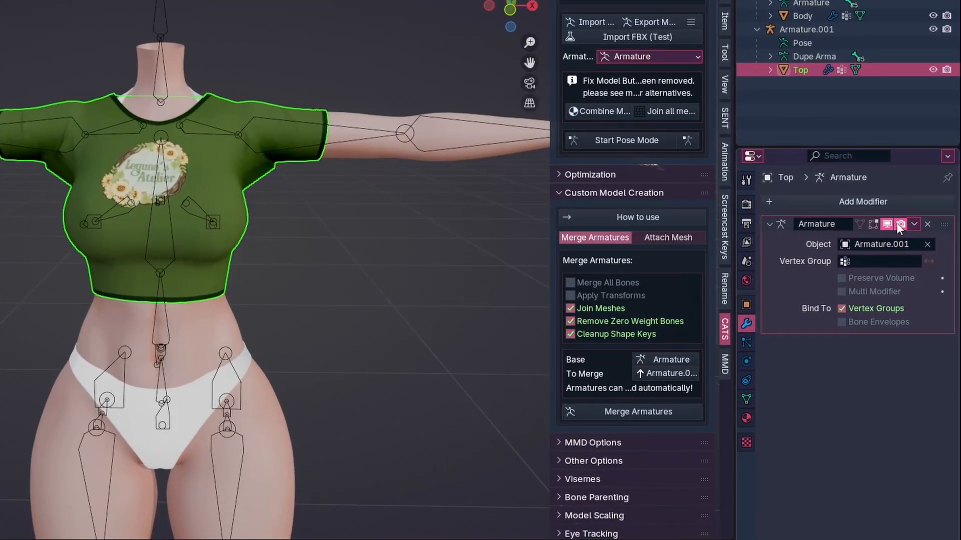
Step: Duplicate the Top's Armature modifier, move the copy above the original and apply it
{"action": "left_click", "coordinate": [924, 234]}
{"action": "left_click", "coordinate": [858, 283]}
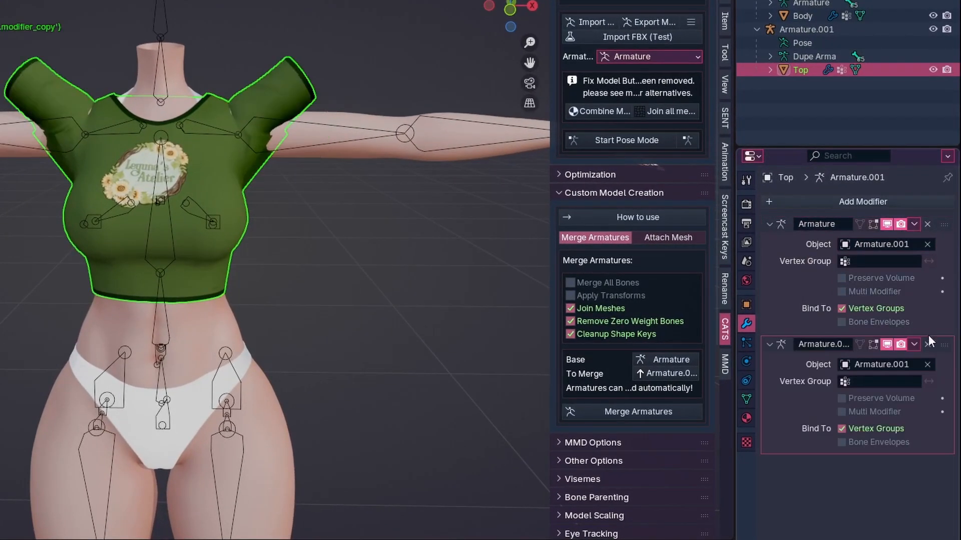
{"action": "left_click_drag", "start_coordinate": [928, 334], "coordinate": [929, 221]}
{"action": "left_click", "coordinate": [915, 222]}
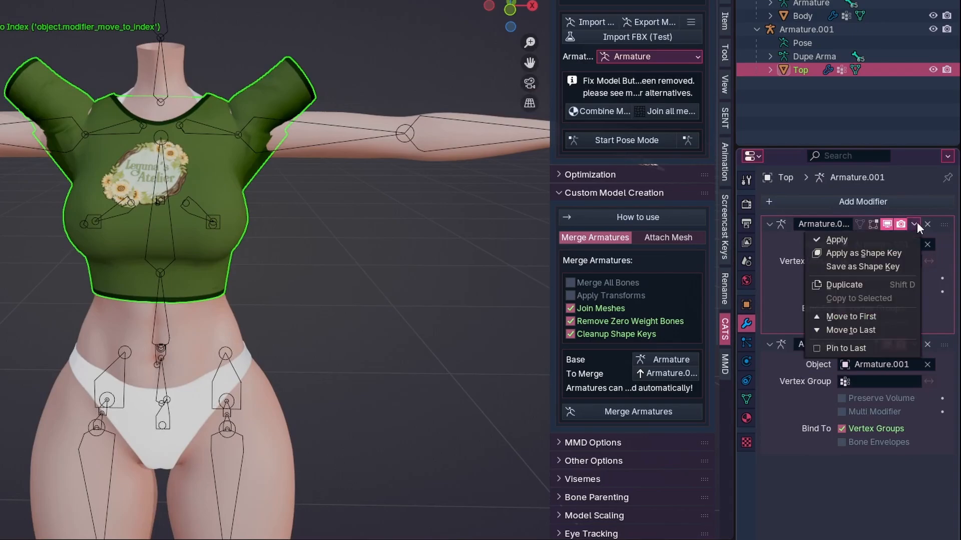
{"action": "left_click", "coordinate": [878, 240]}
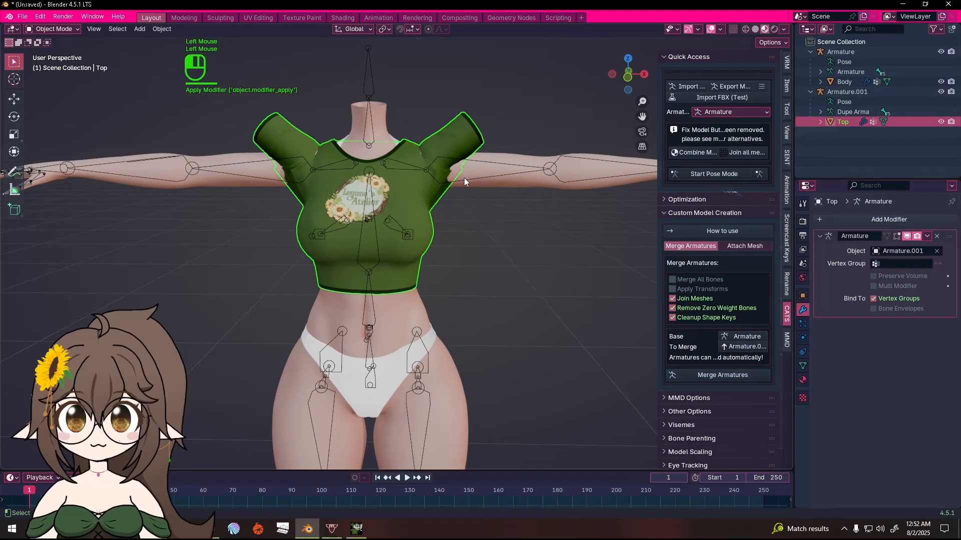
Step: Apply the current pose of all Armature.001 bones as the rest pose
{"action": "left_click", "coordinate": [290, 146]}
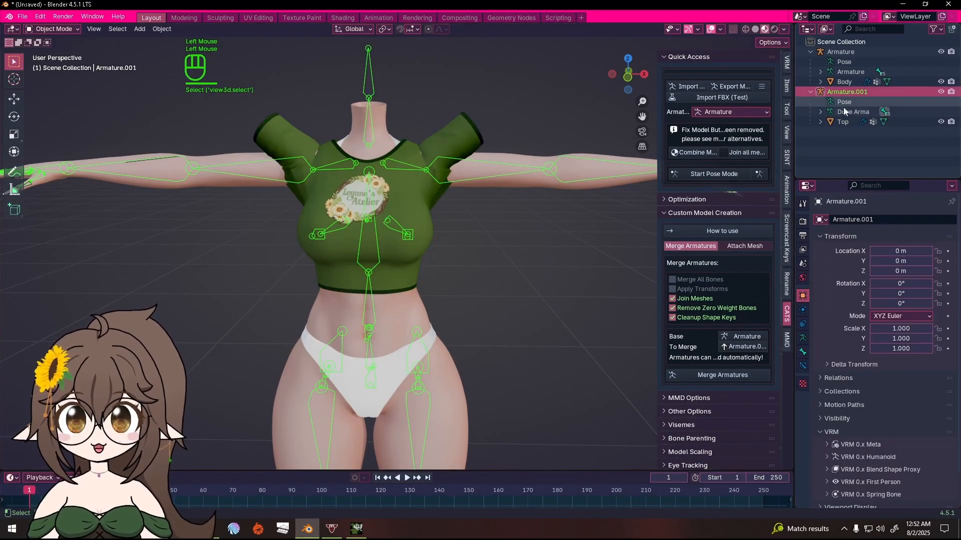
{"action": "left_click", "coordinate": [59, 30]}
{"action": "left_click", "coordinate": [50, 59]}
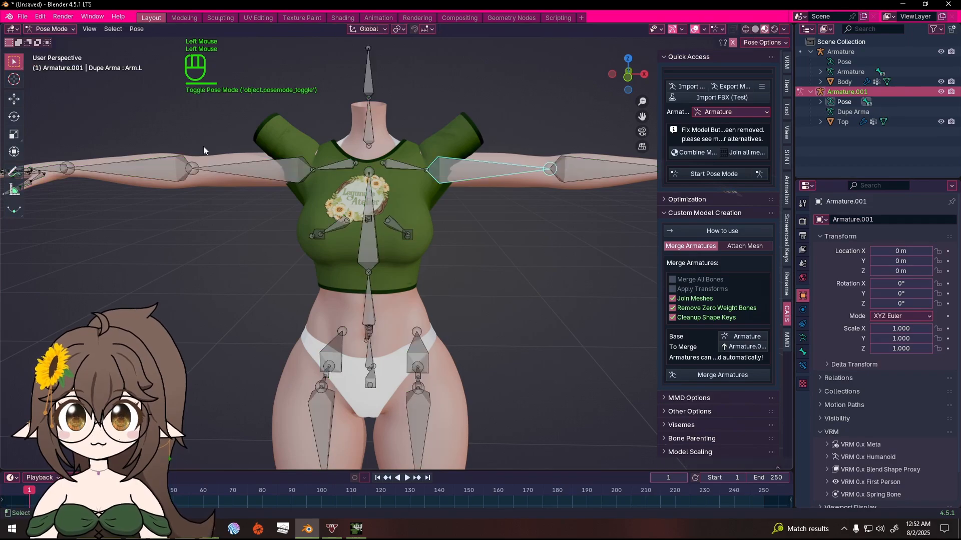
{"action": "key", "text": "a"}
{"action": "left_click", "coordinate": [136, 29]}
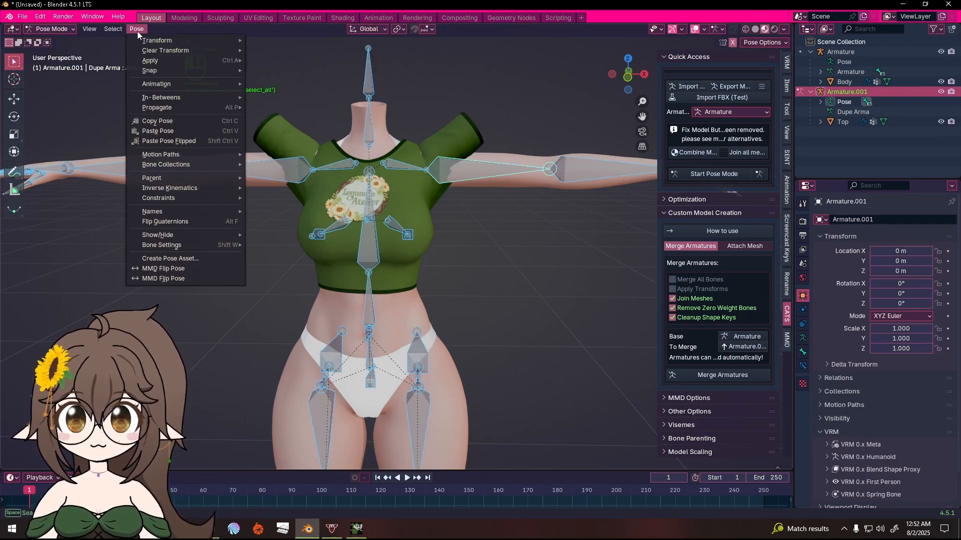
{"action": "mouse_move", "coordinate": [220, 60]}
{"action": "left_click", "coordinate": [256, 61]}
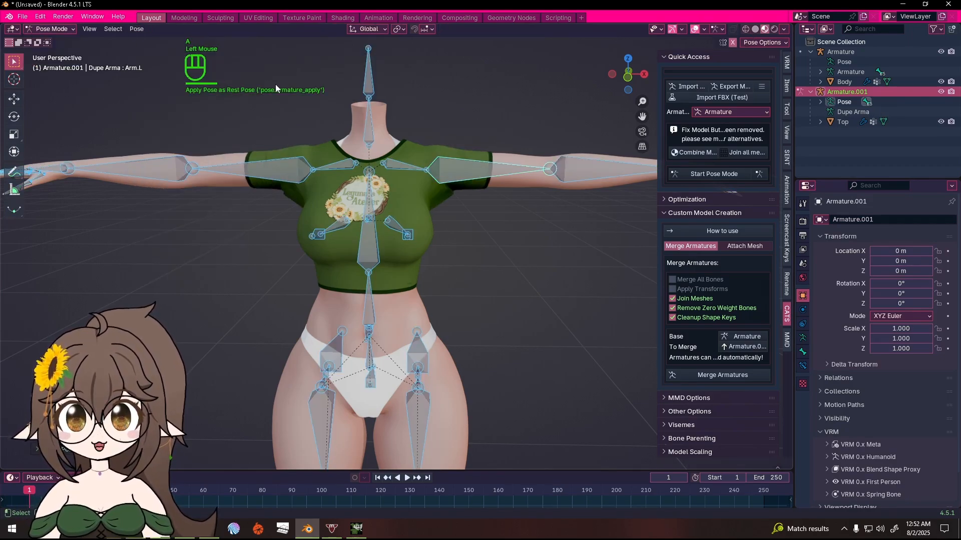
{"action": "left_click", "coordinate": [61, 30]}
{"action": "left_click", "coordinate": [59, 41]}
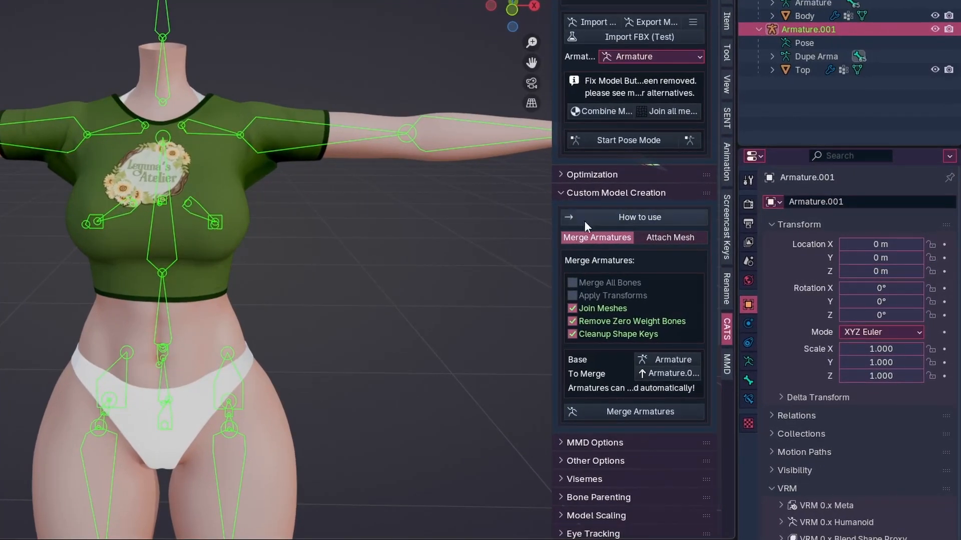
Step: Merge Armature.001 into the base Armature with only Merge All Bones enabled
{"action": "left_click", "coordinate": [570, 283]}
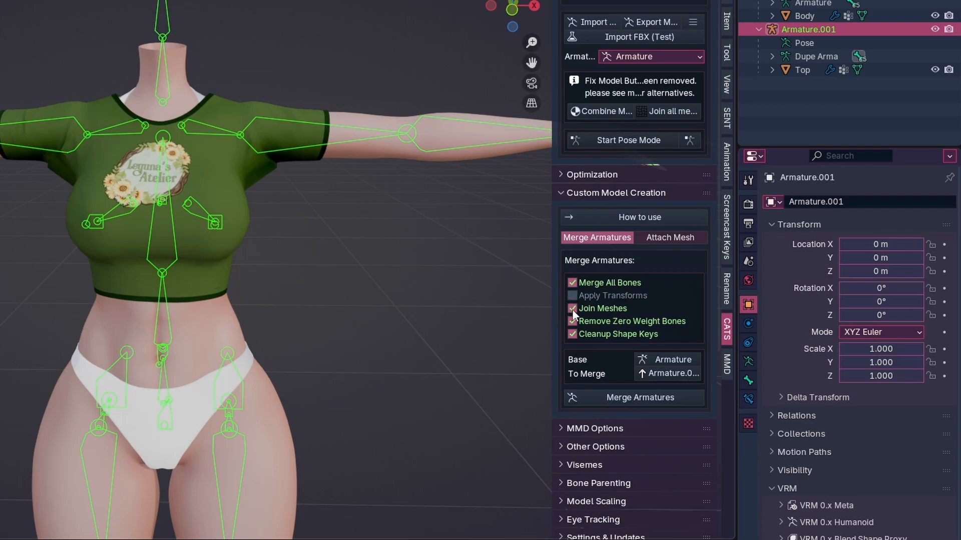
{"action": "left_click_drag", "start_coordinate": [572, 310], "coordinate": [573, 334]}
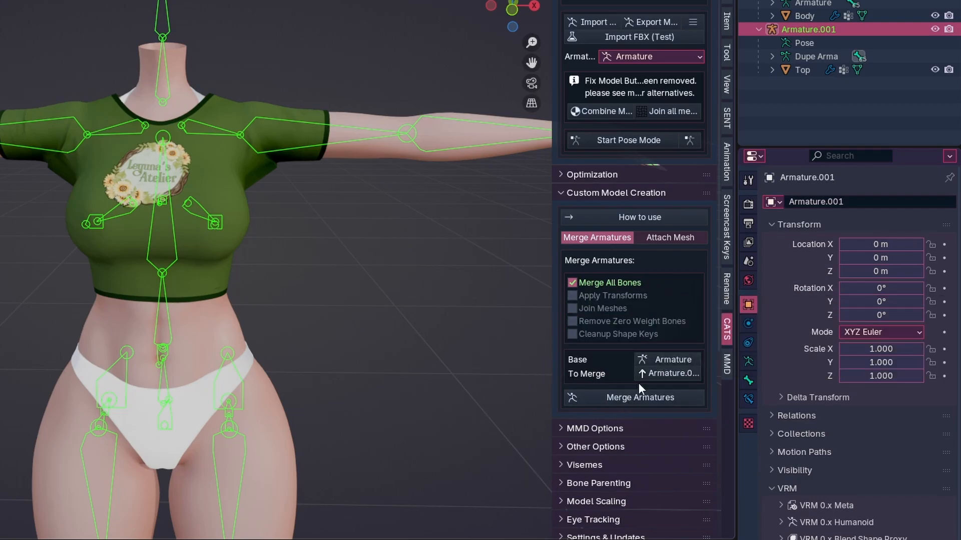
{"action": "left_click", "coordinate": [650, 360]}
{"action": "left_click", "coordinate": [669, 400]}
{"action": "left_click", "coordinate": [660, 373]}
{"action": "left_click", "coordinate": [670, 389]}
{"action": "left_click", "coordinate": [635, 398]}
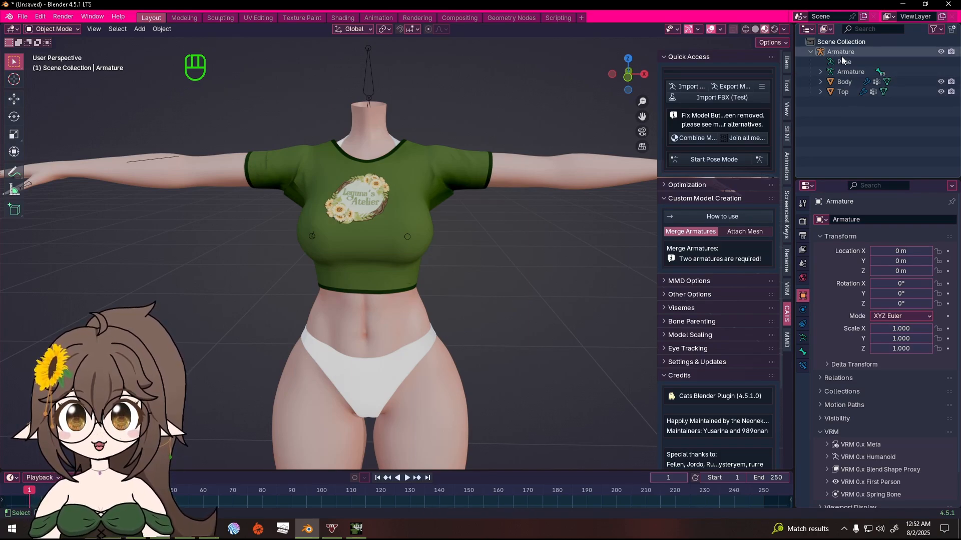
Step: Set the merged Armature to display In Front of the meshes
{"action": "left_click", "coordinate": [372, 86]}
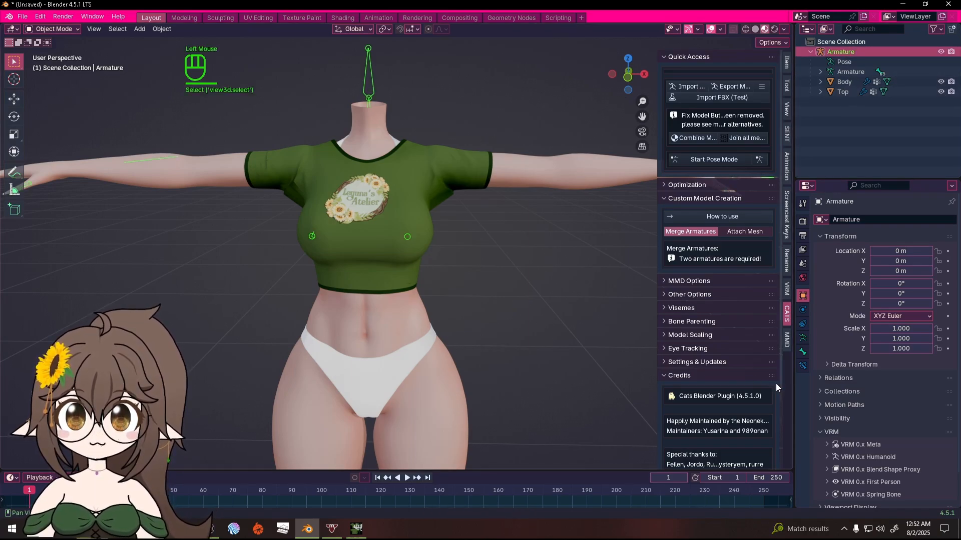
{"action": "left_click", "coordinate": [804, 341]}
{"action": "left_click", "coordinate": [873, 427]}
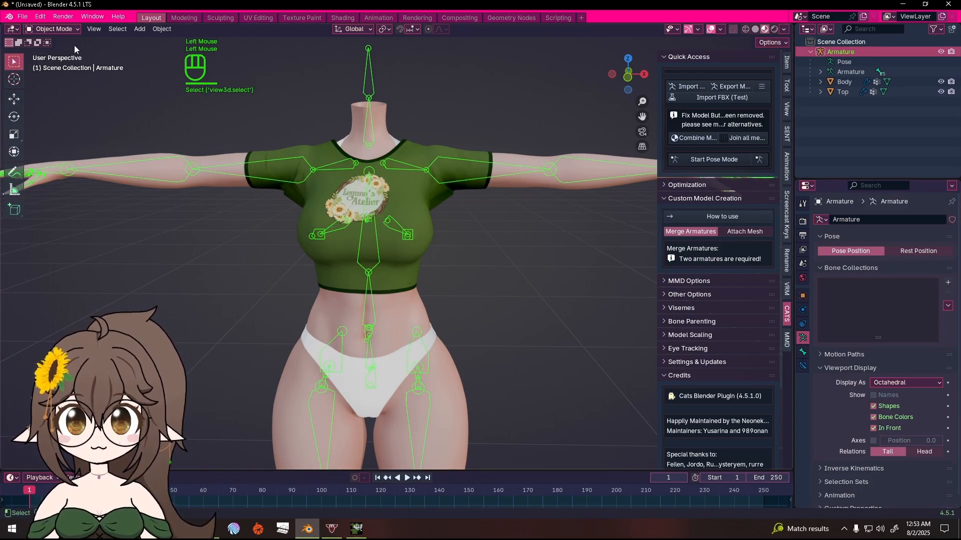
Step: Trackball-rotate the merged Armature's left upper-arm bone in Pose Mode to check how the Top follows the body
{"action": "left_click", "coordinate": [53, 28]}
{"action": "left_click", "coordinate": [50, 64]}
{"action": "left_click", "coordinate": [474, 183]}
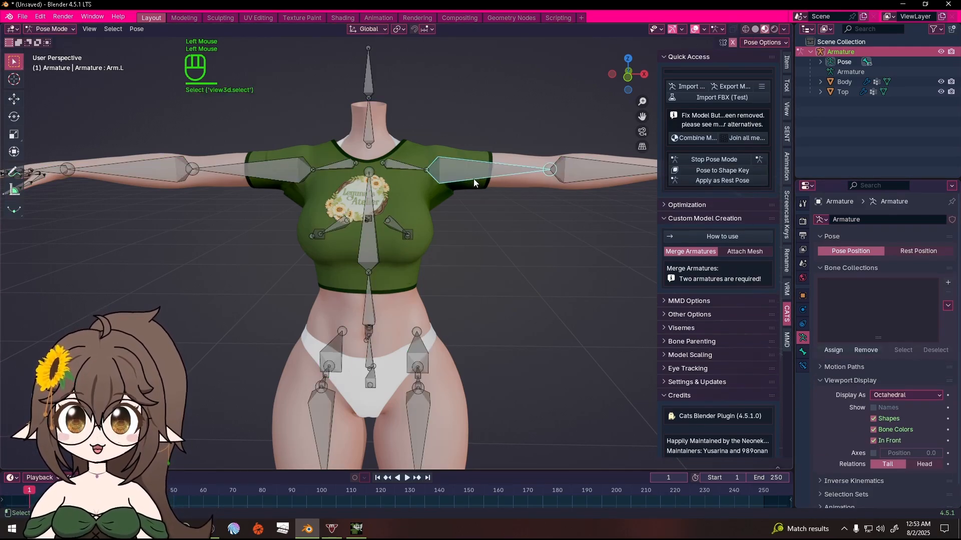
{"action": "key", "text": "r"}
{"action": "key", "text": "r"}
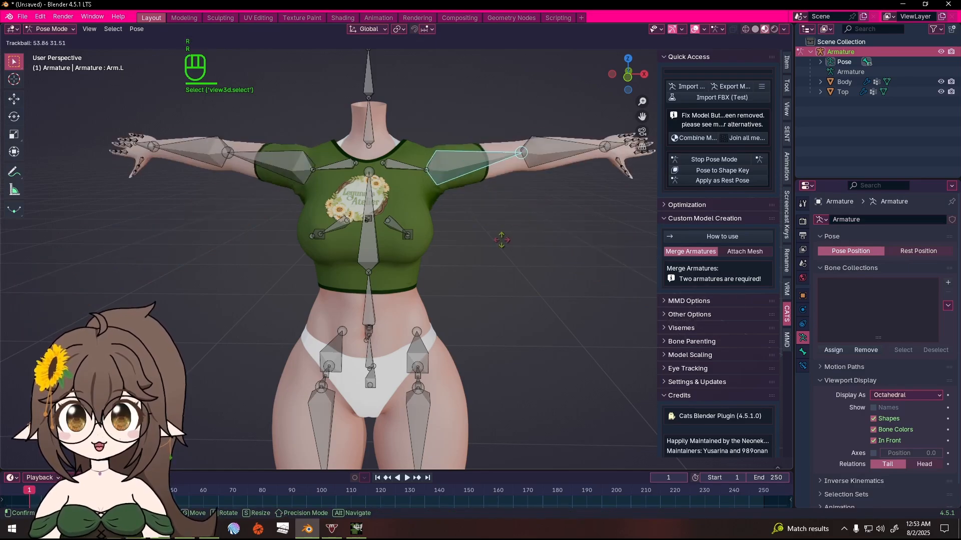